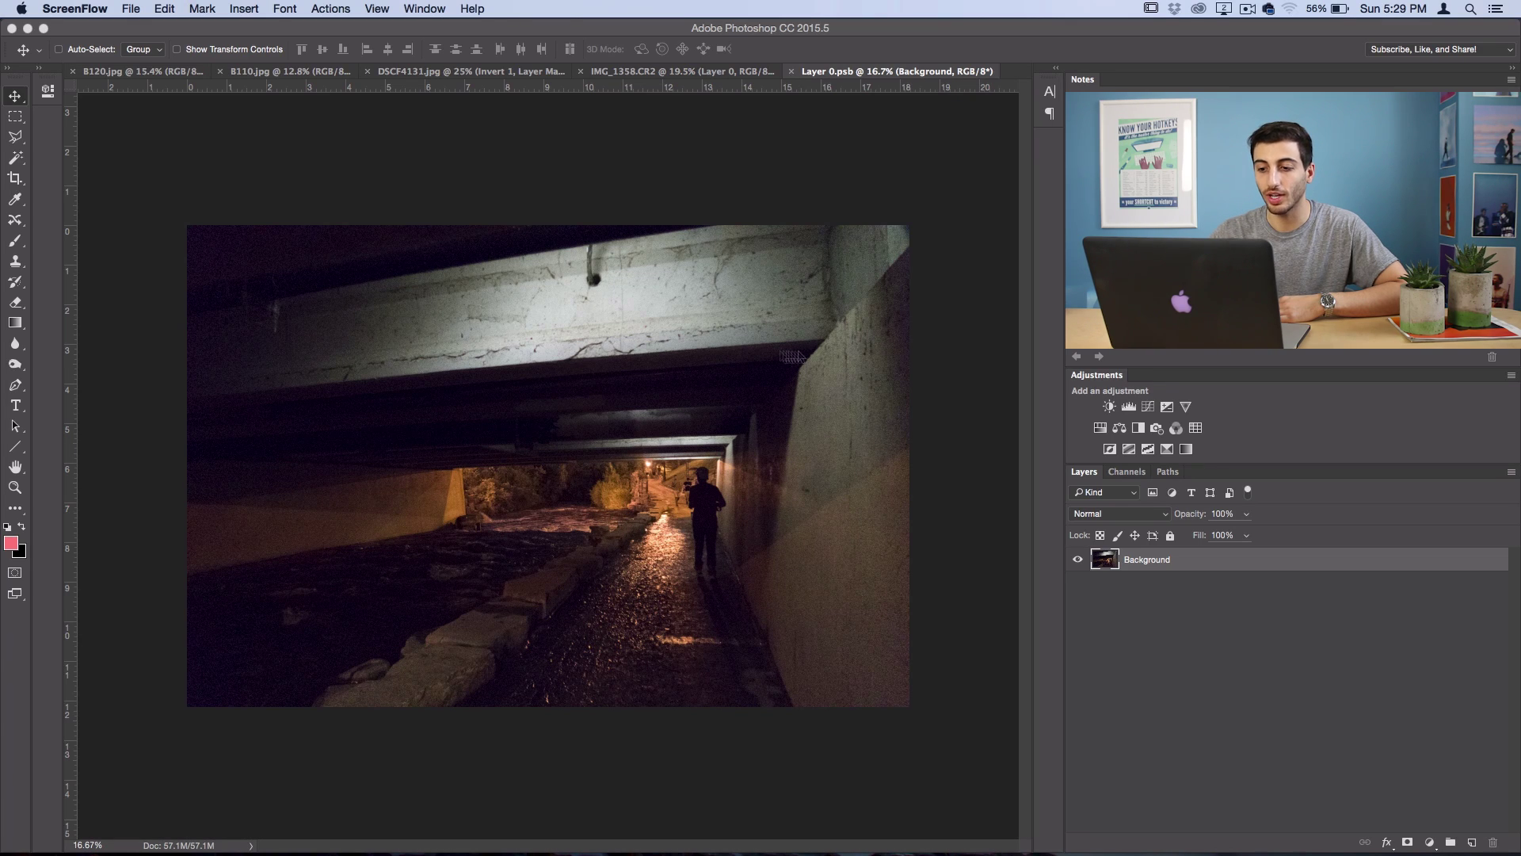
# Step: Convert the locked Background layer of the tunnel photo into a smart object, Layer 0
pyautogui.rightClick(1156, 561)
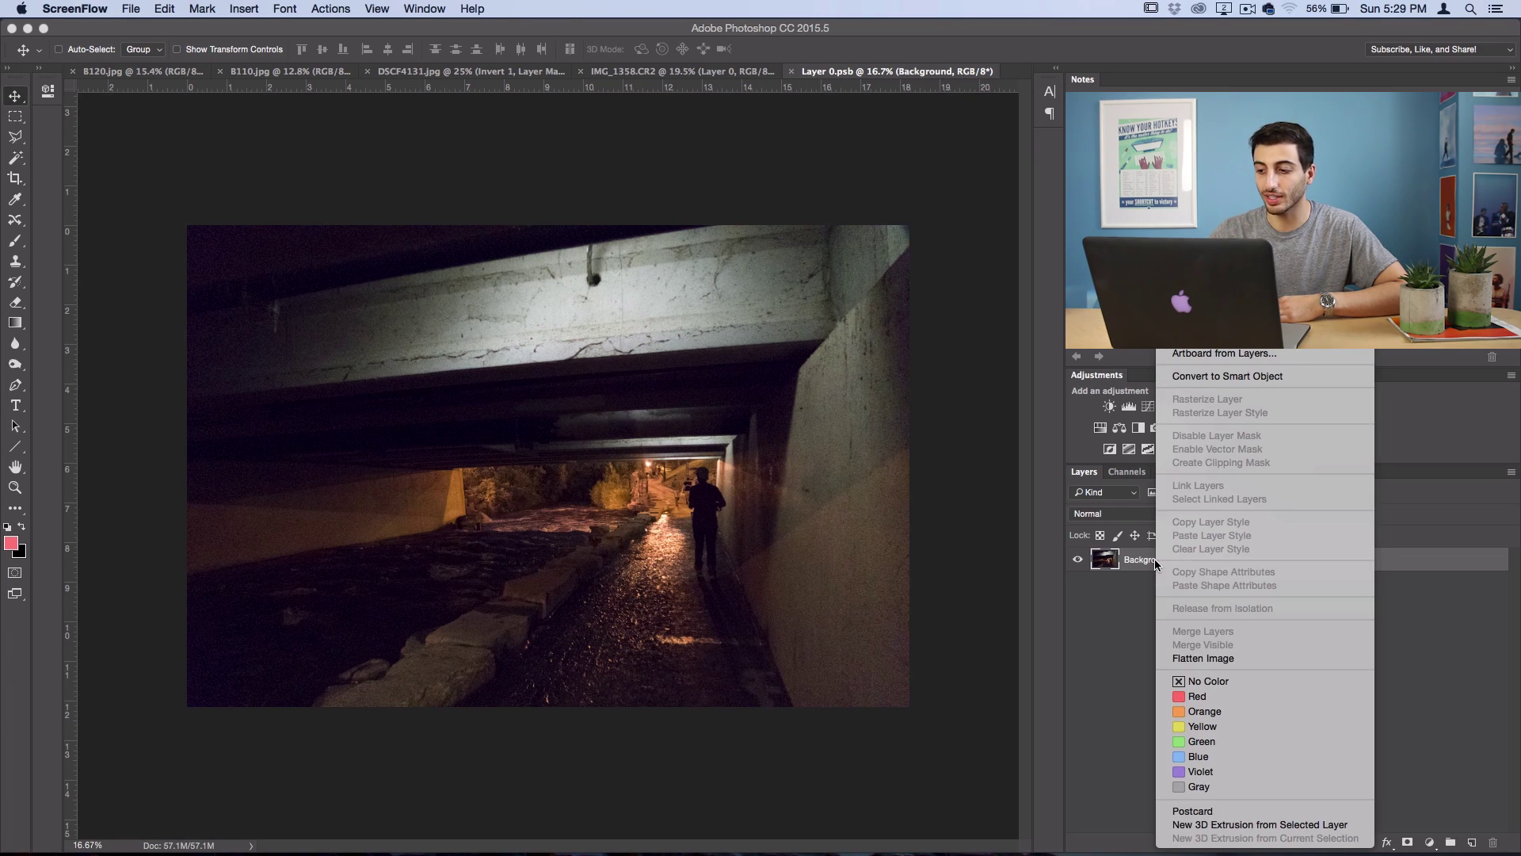
pyautogui.click(1241, 377)
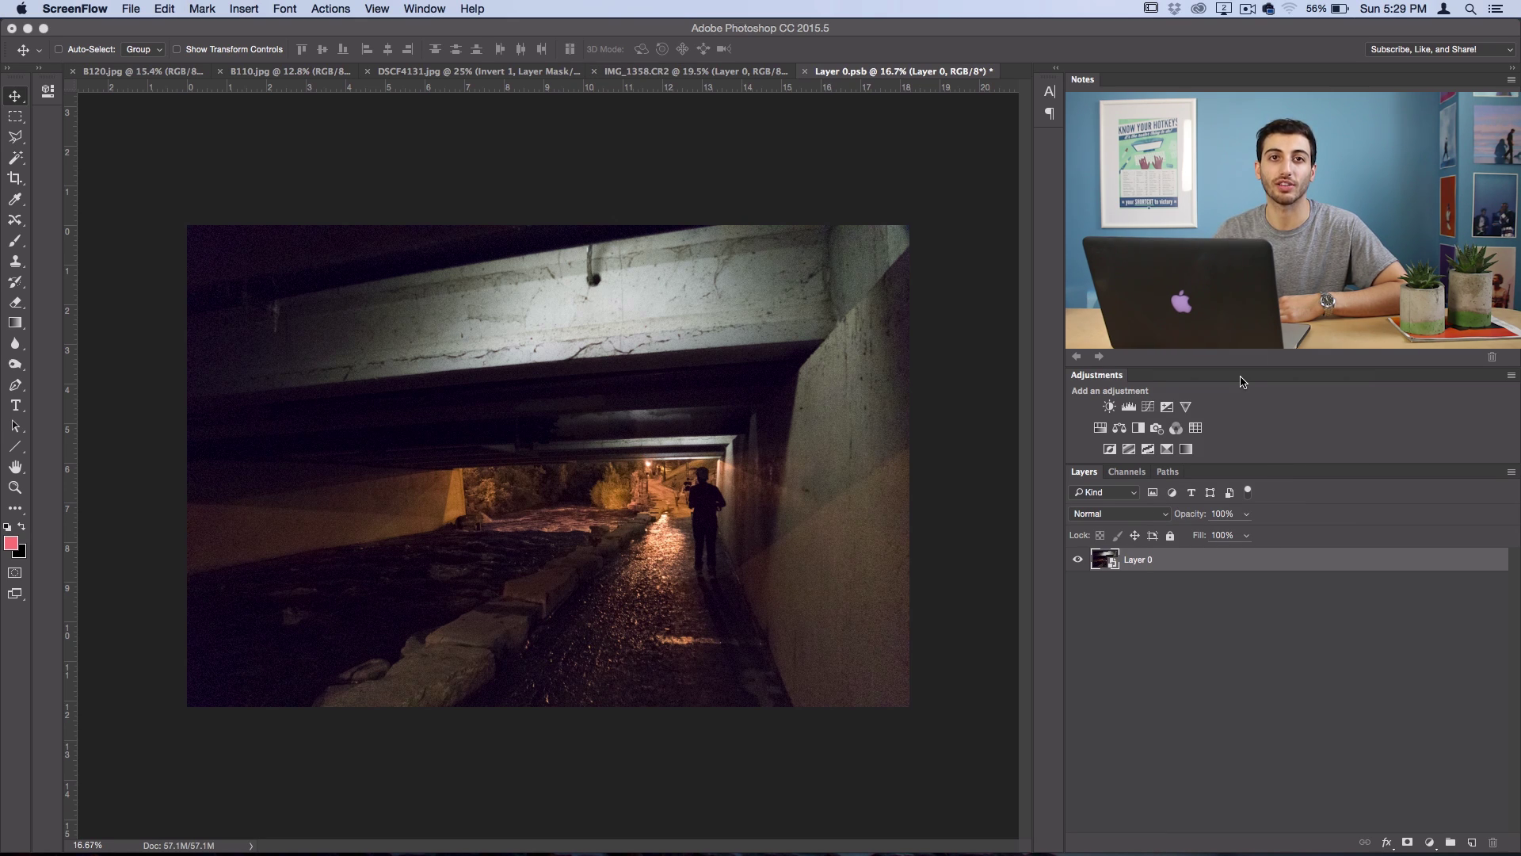
# Step: Apply Add Noise at 10%, Gaussian, Monochromatic as a smart filter on Layer 0
pyautogui.click(340, 129)
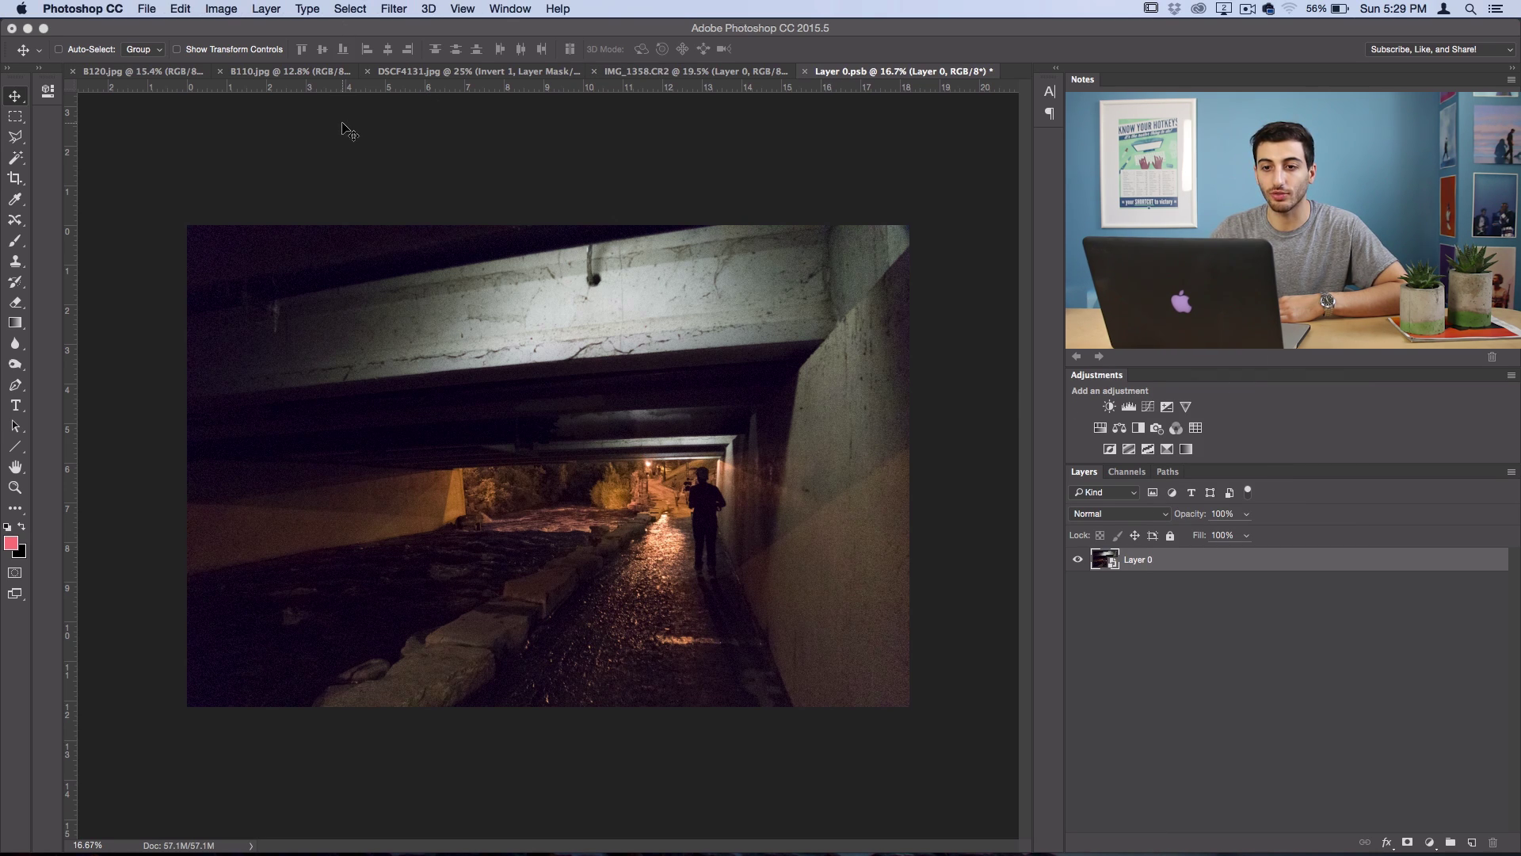
pyautogui.click(394, 8)
pyautogui.moveTo(450, 242)
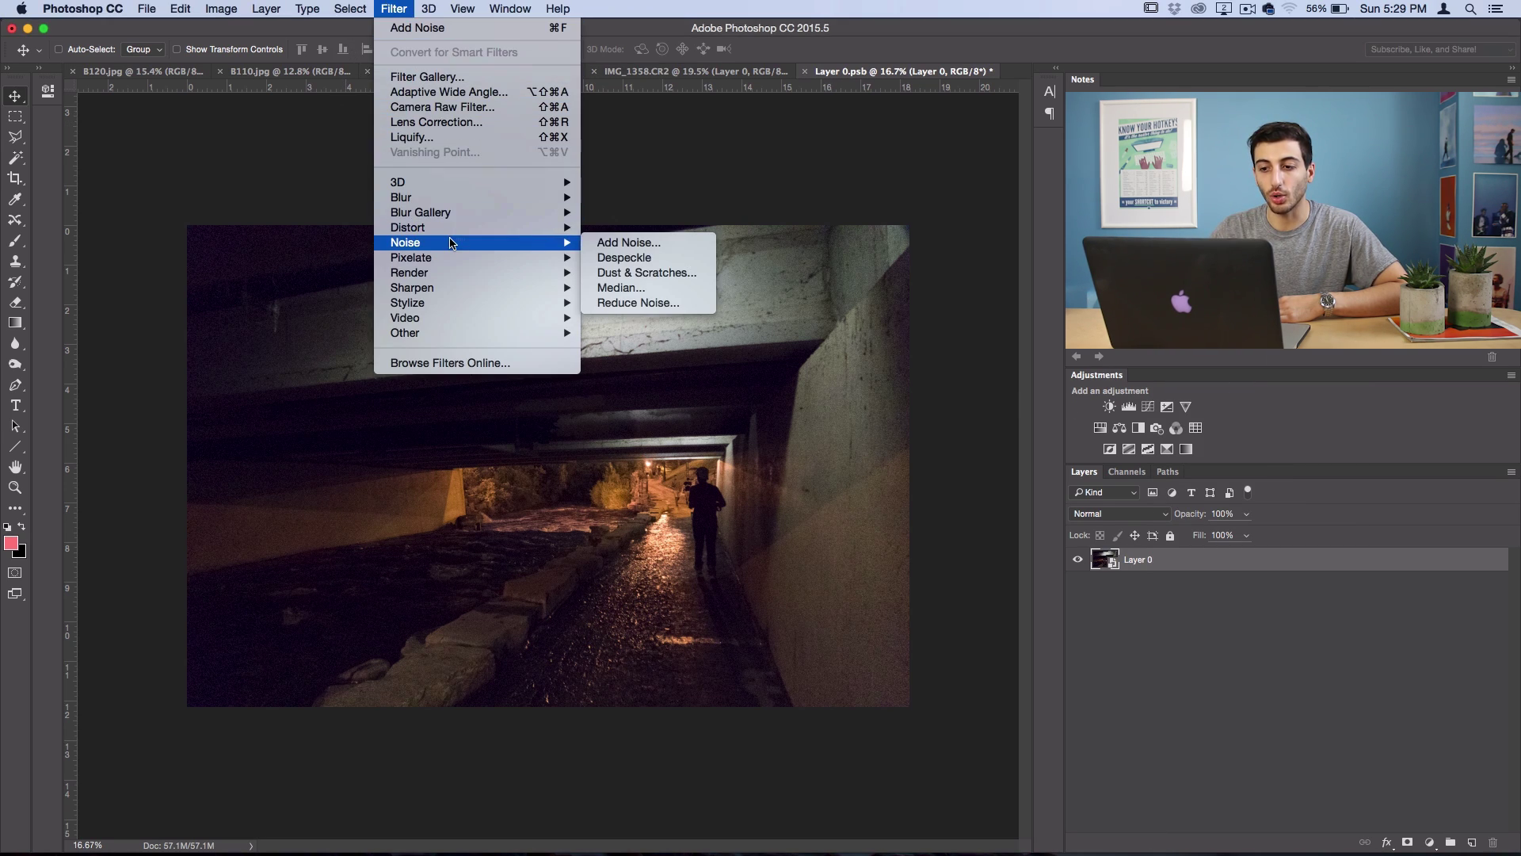
pyautogui.click(626, 242)
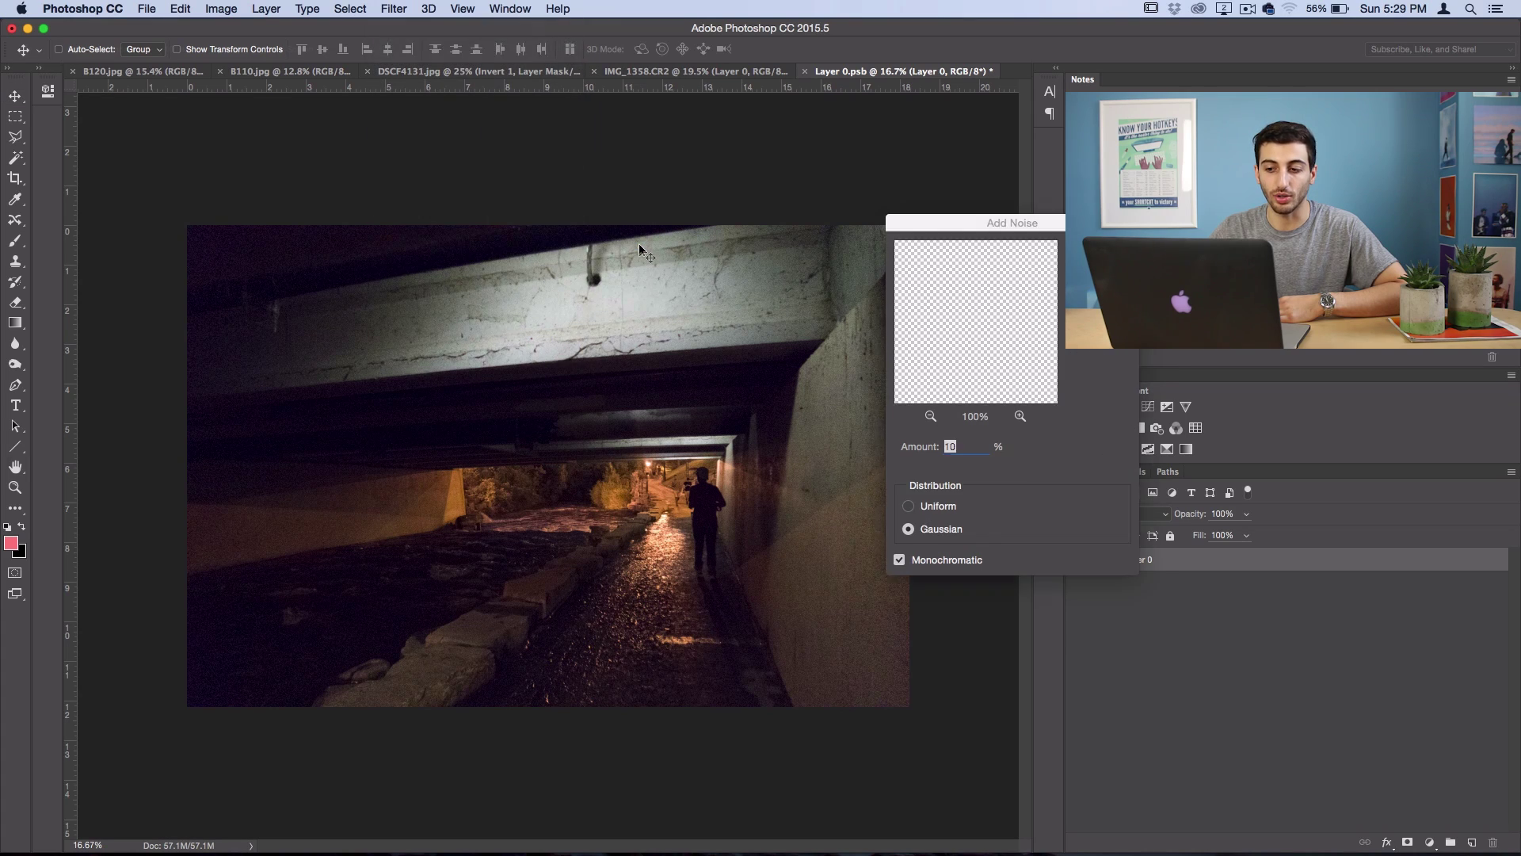
pyautogui.click(968, 448)
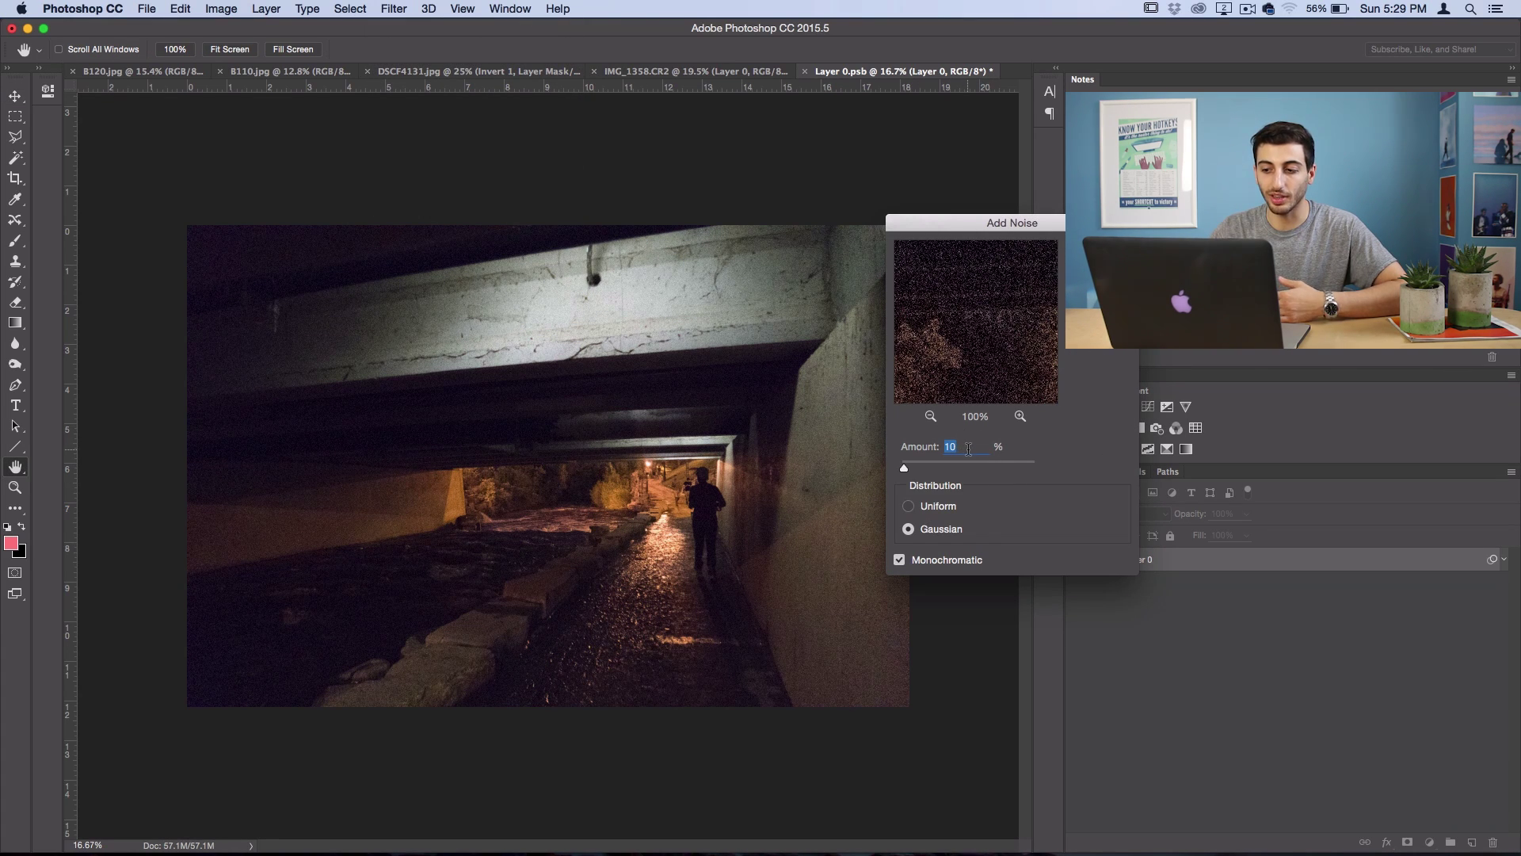
pyautogui.click(905, 449)
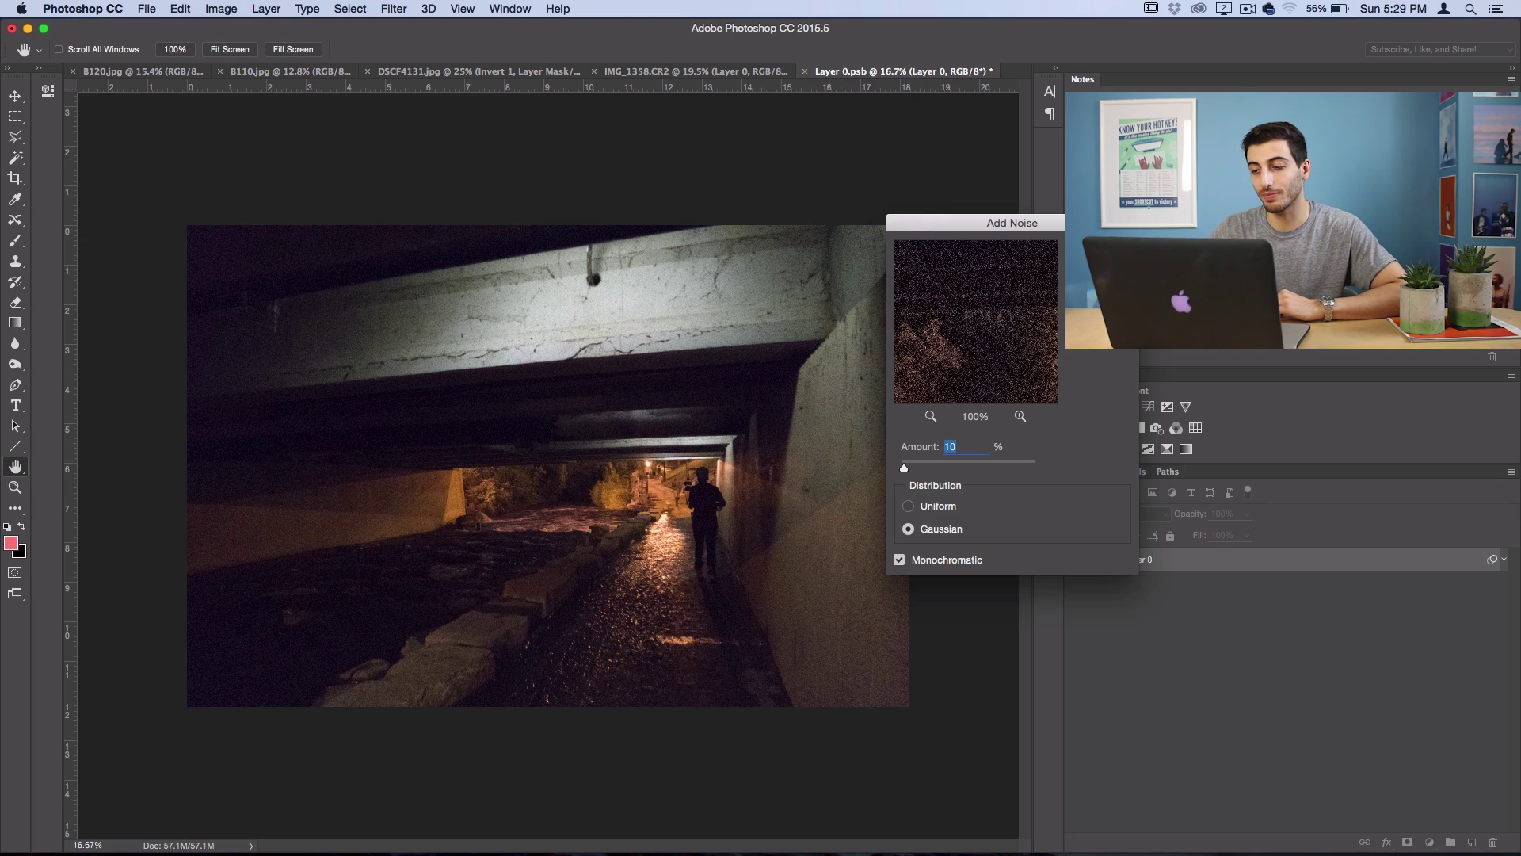
pyautogui.press('Return')
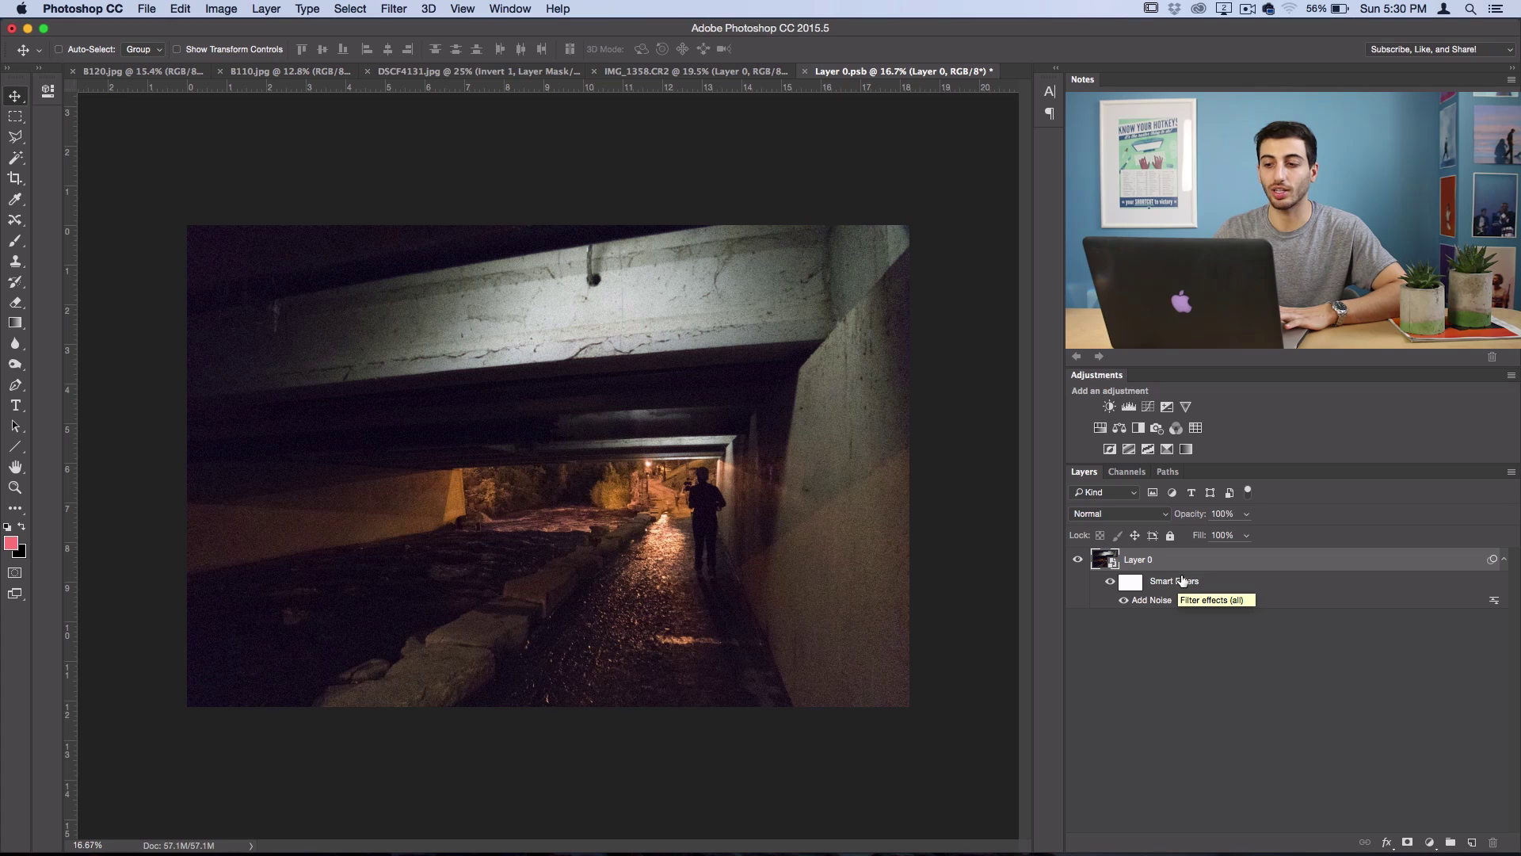
# Step: Add a Black & White adjustment layer, keeping the default name Black & White 1
pyautogui.click(260, 10)
pyautogui.moveTo(343, 215)
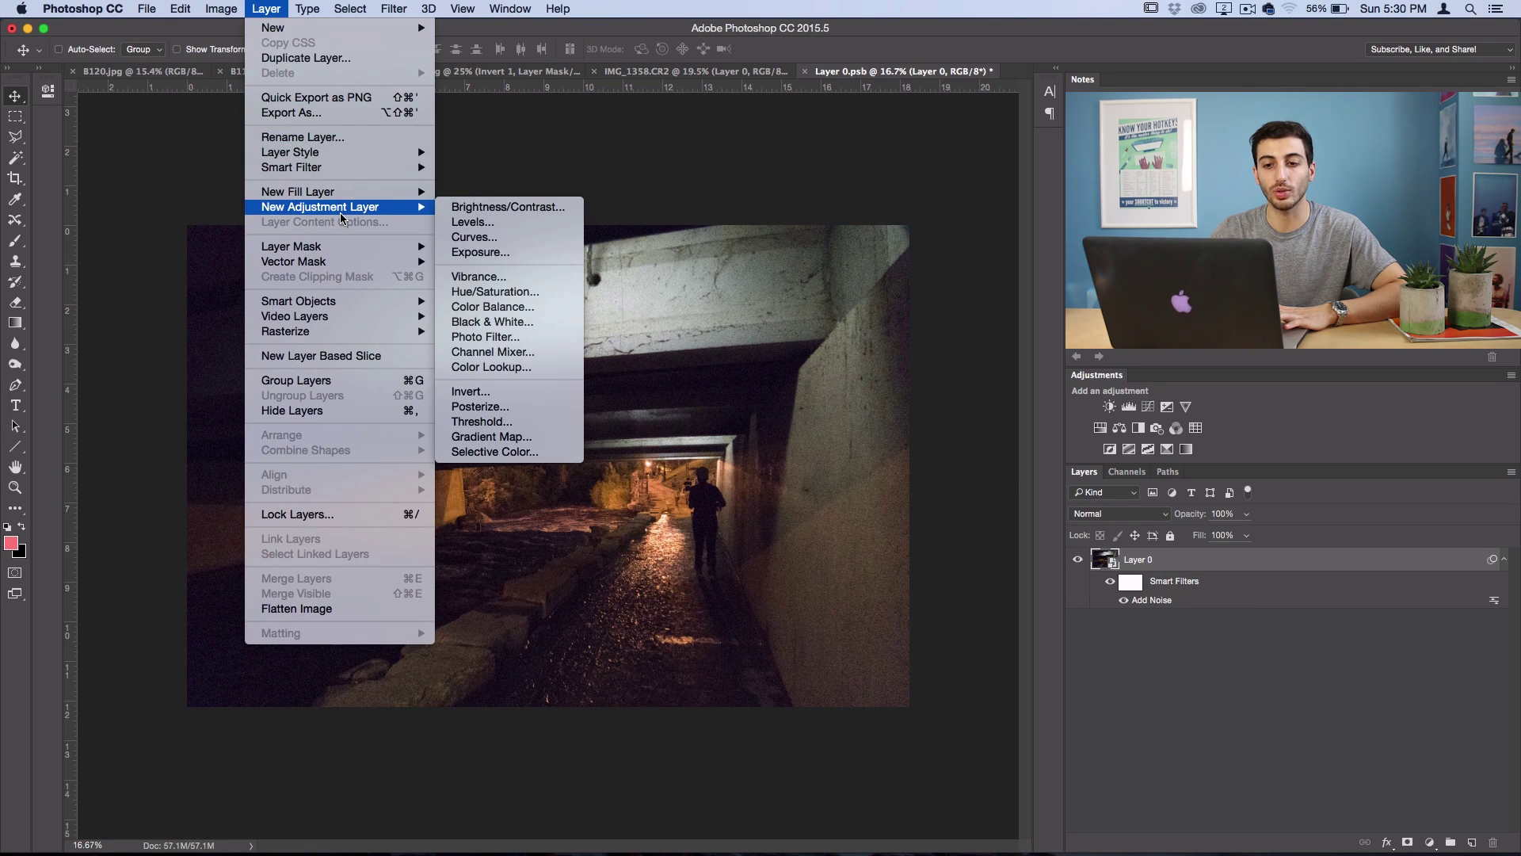
pyautogui.click(496, 321)
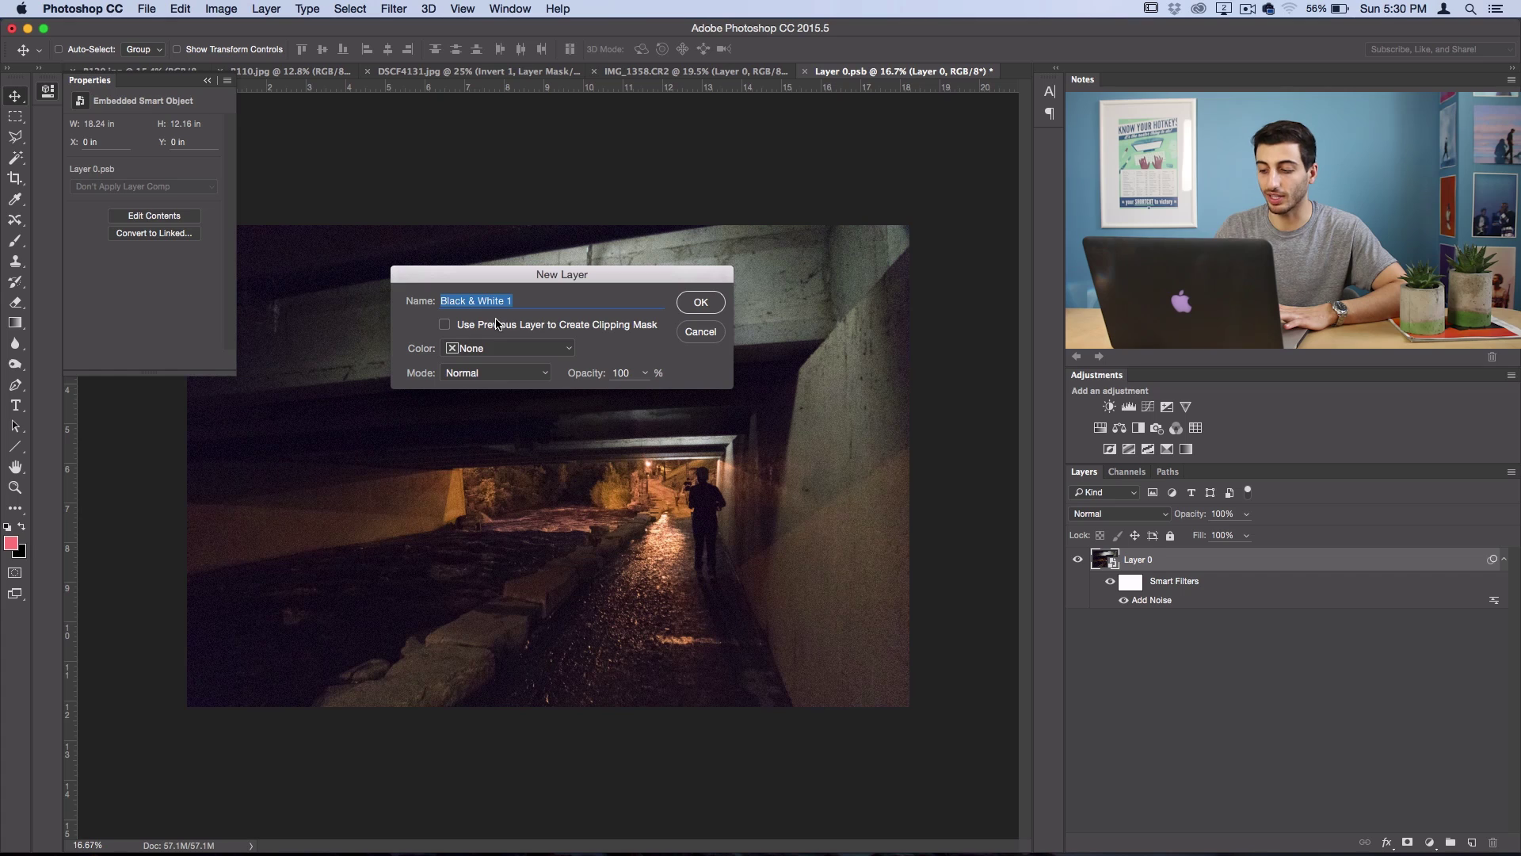
pyautogui.press('Return')
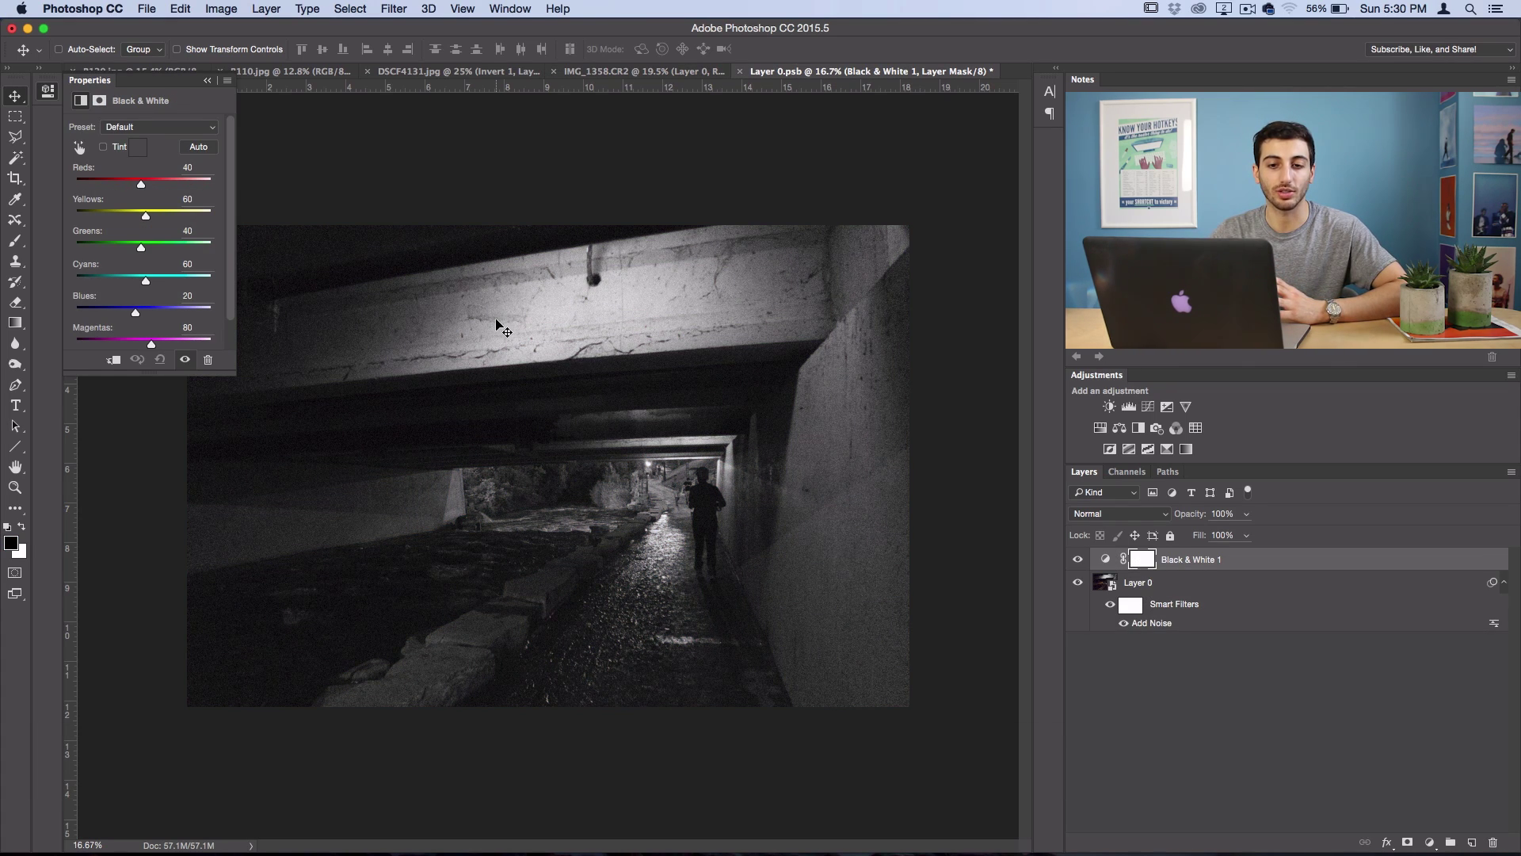
pyautogui.scroll(-2, 115, 234)
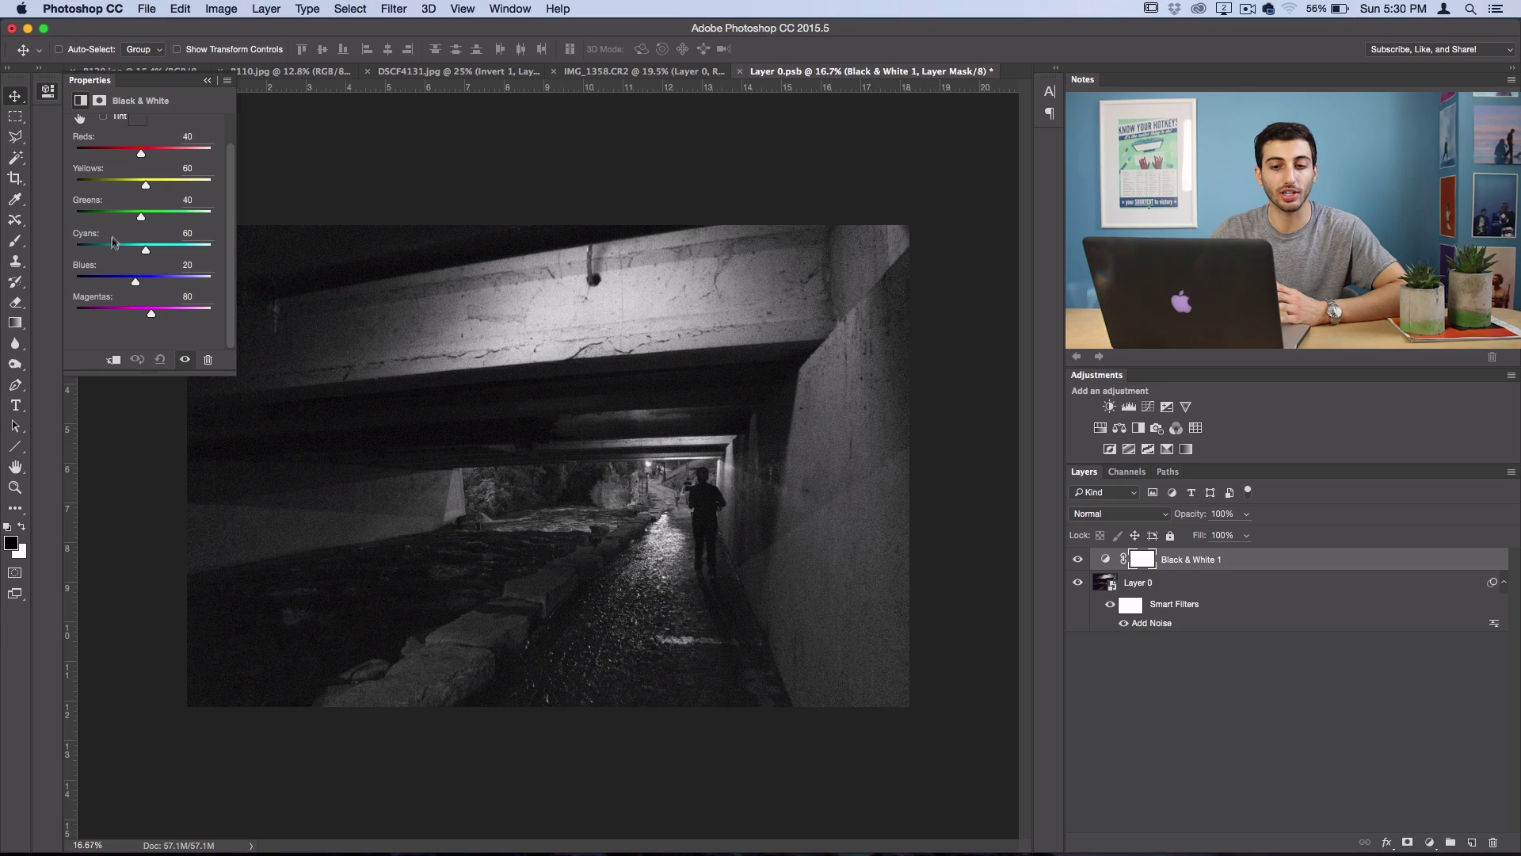
pyautogui.scroll(2, 113, 245)
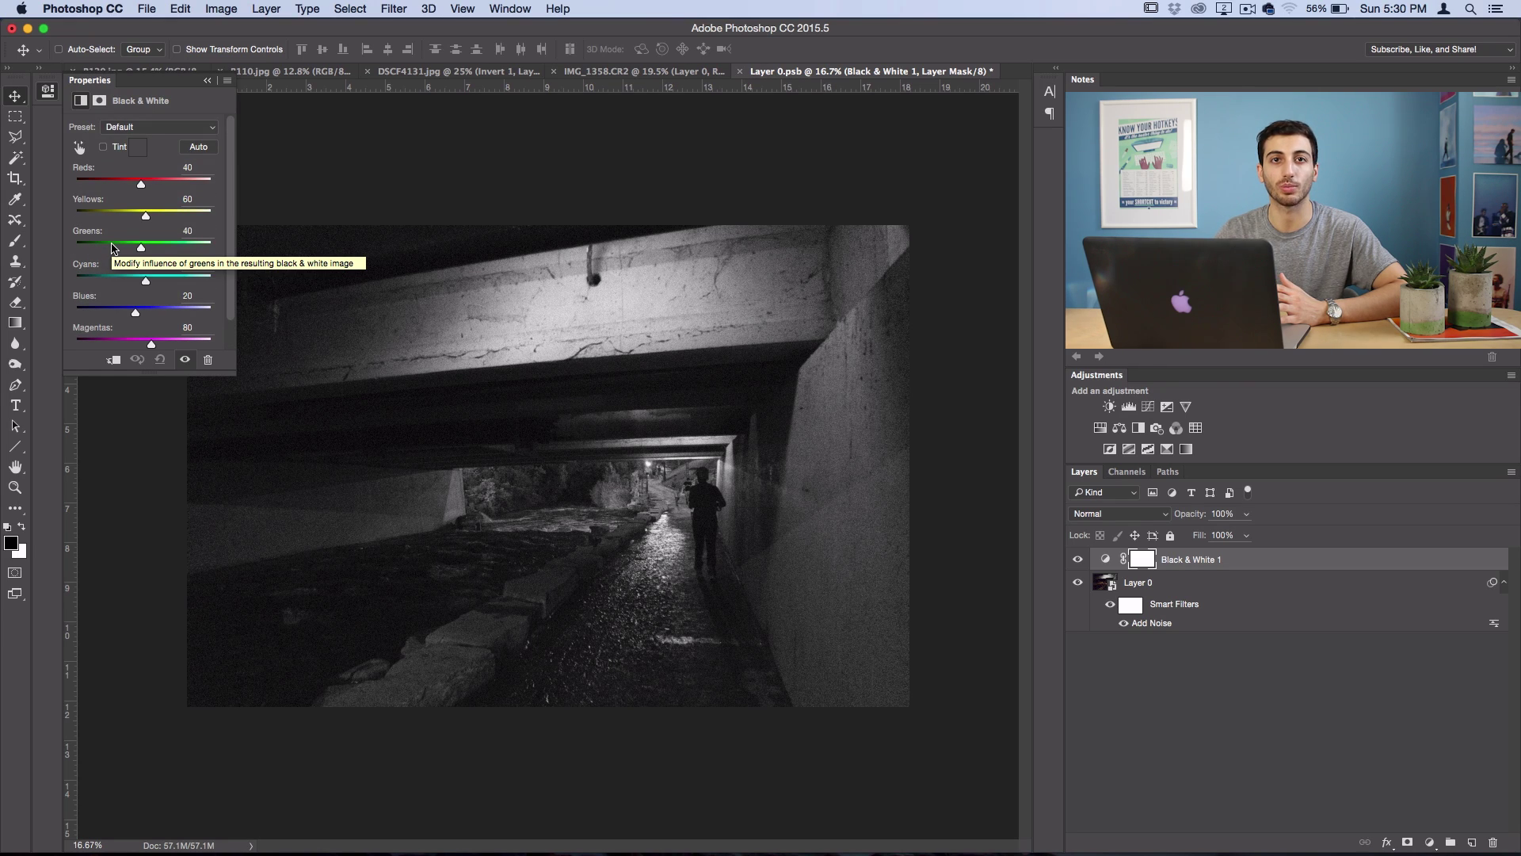
# Step: Set the grayscale mix to Reds 78, Greens 208, Blues -200, Yellows 109, then collapse Properties
pyautogui.moveTo(141, 184); pyautogui.dragTo(152, 187)
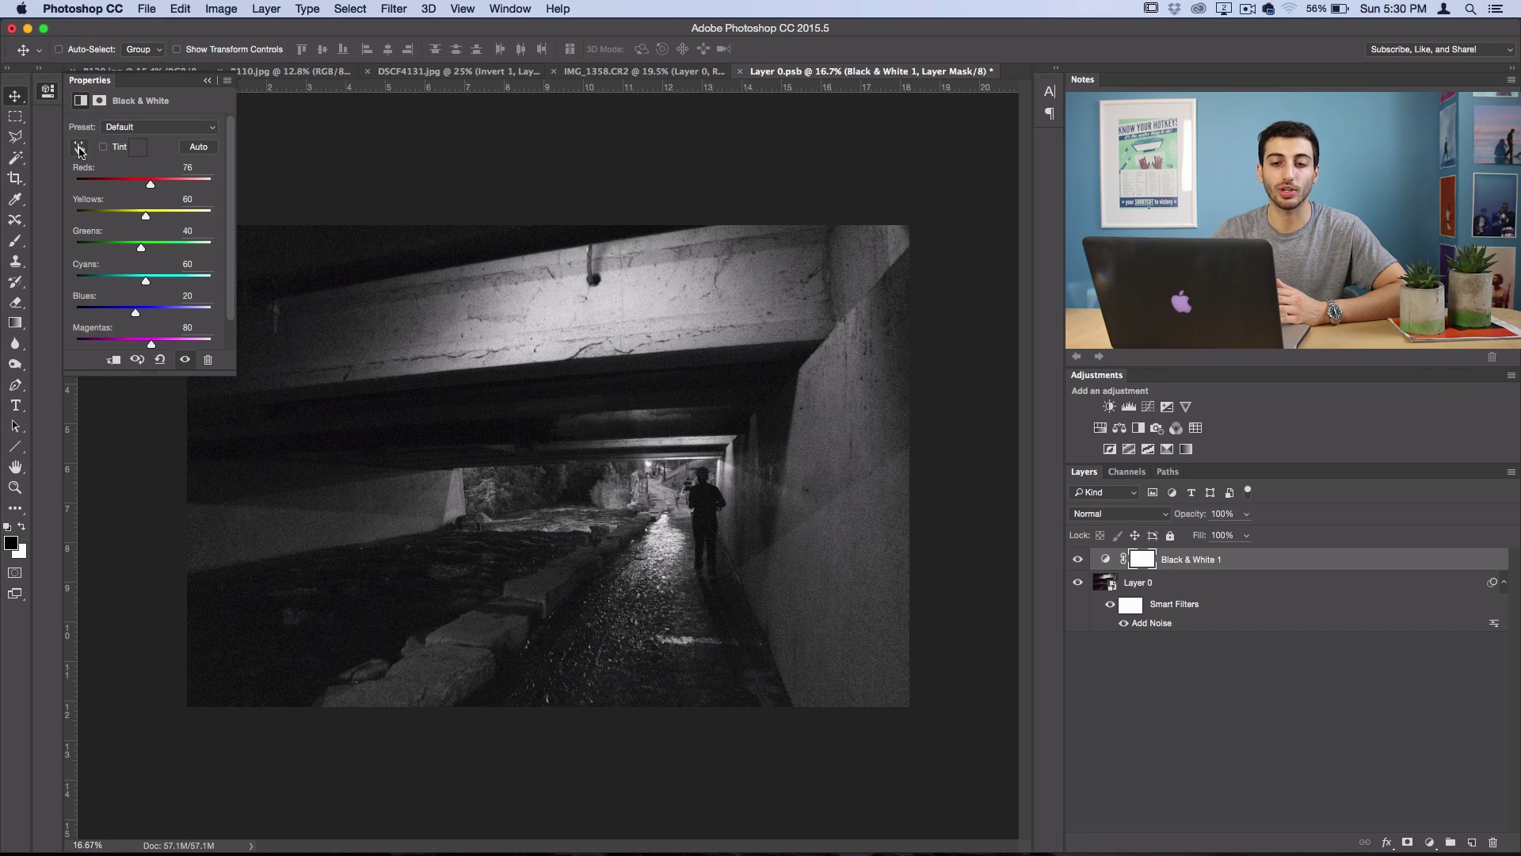
pyautogui.click(79, 149)
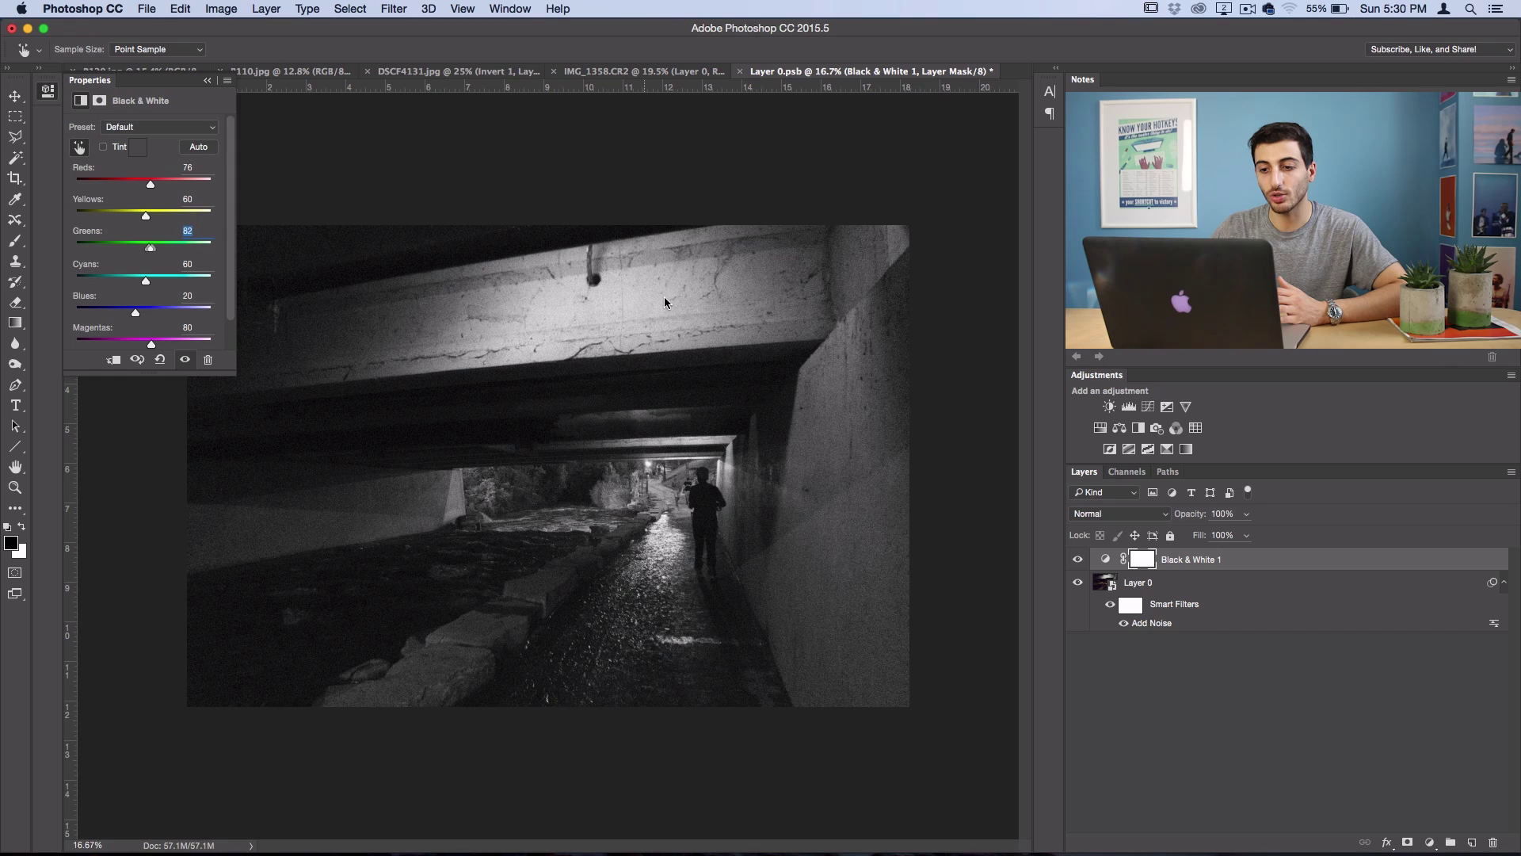
pyautogui.moveTo(665, 298); pyautogui.dragTo(755, 299)
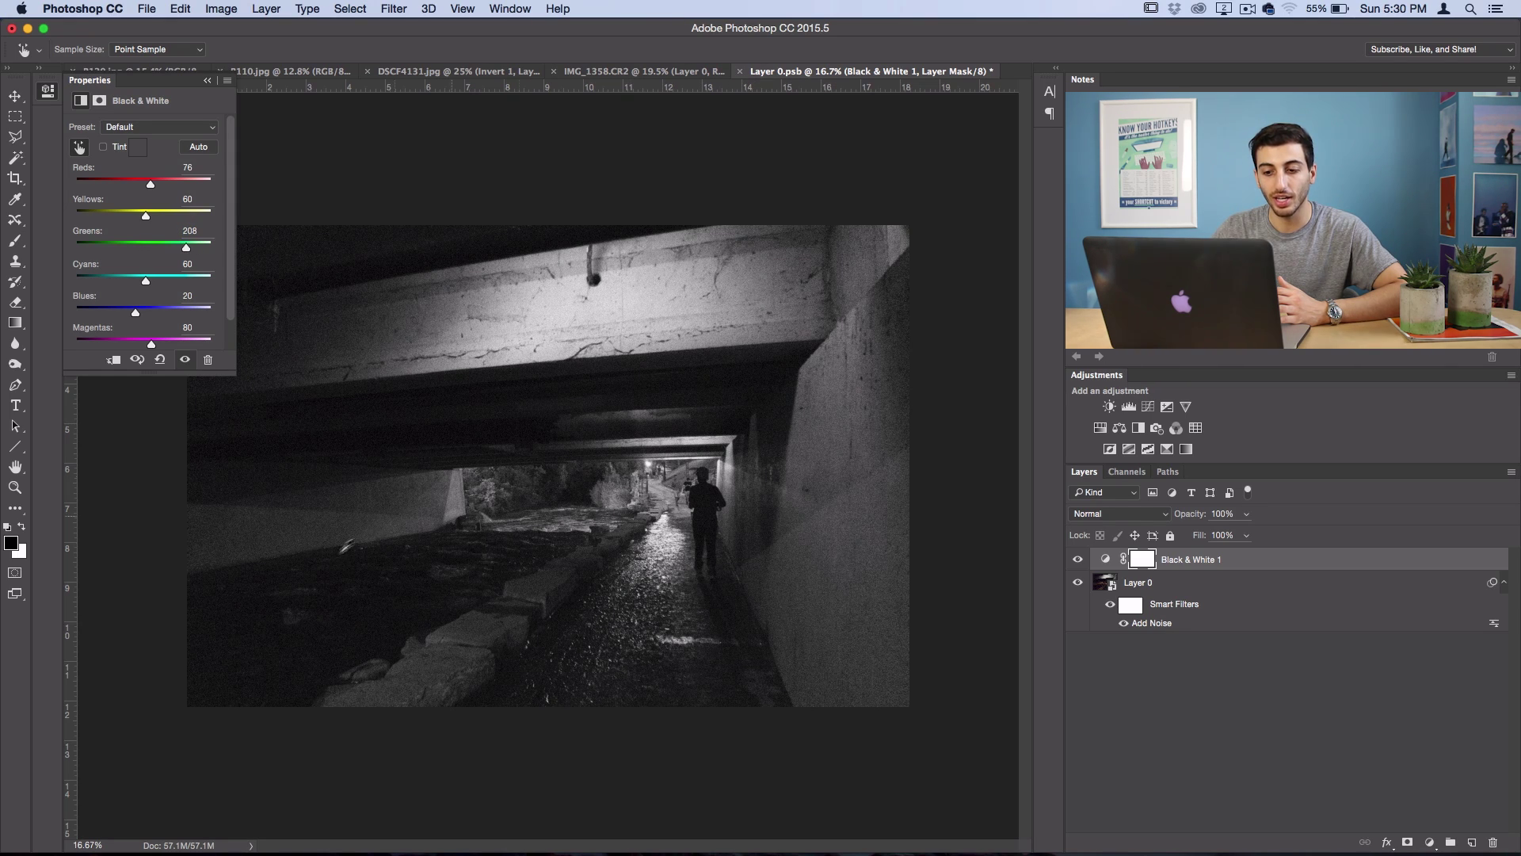
pyautogui.moveTo(385, 594); pyautogui.dragTo(295, 608)
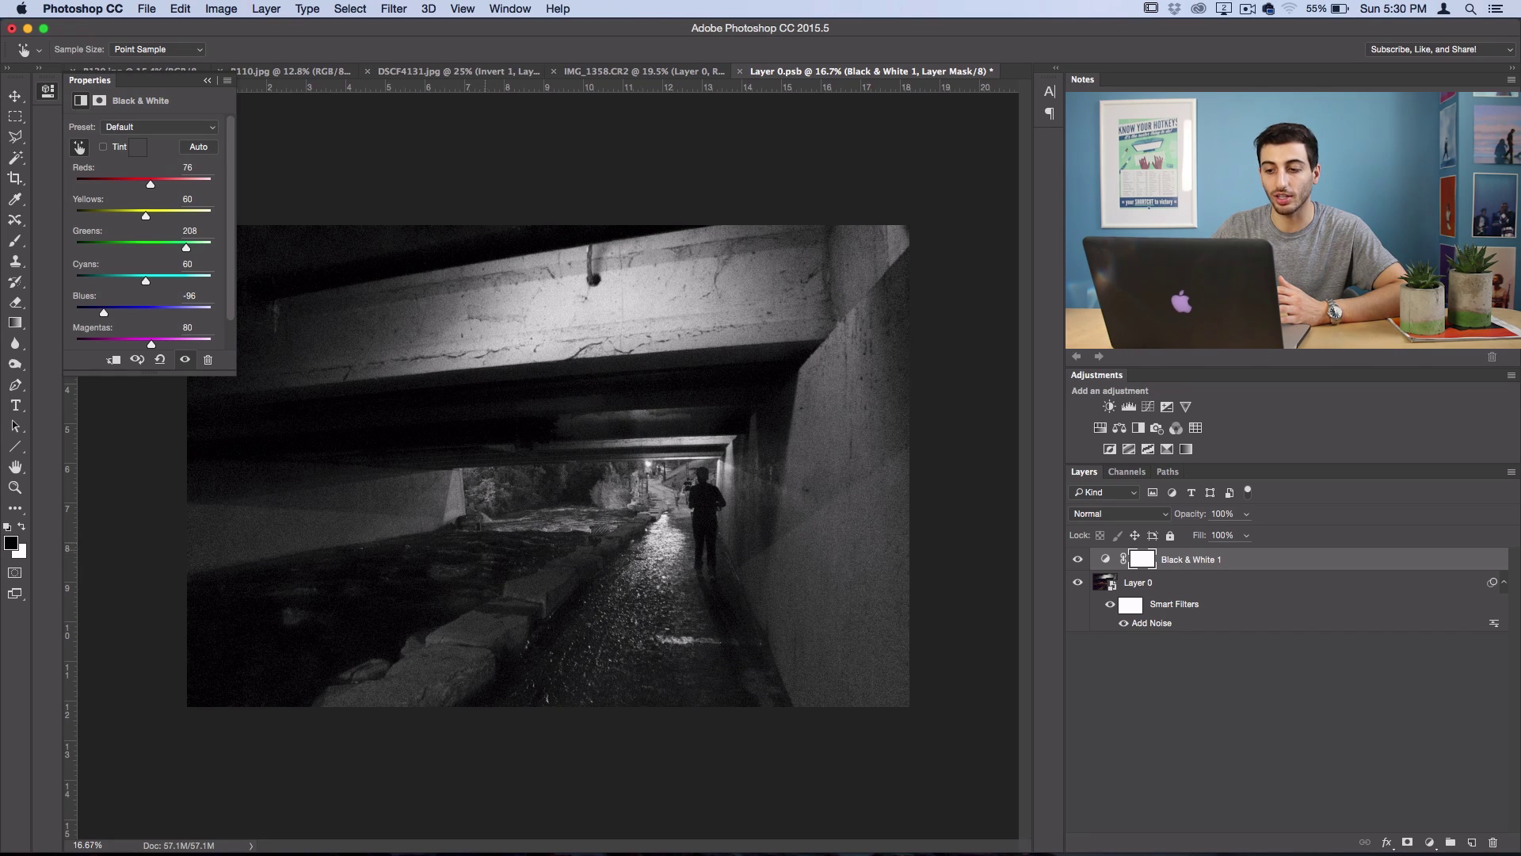
pyautogui.moveTo(717, 501); pyautogui.dragTo(556, 513)
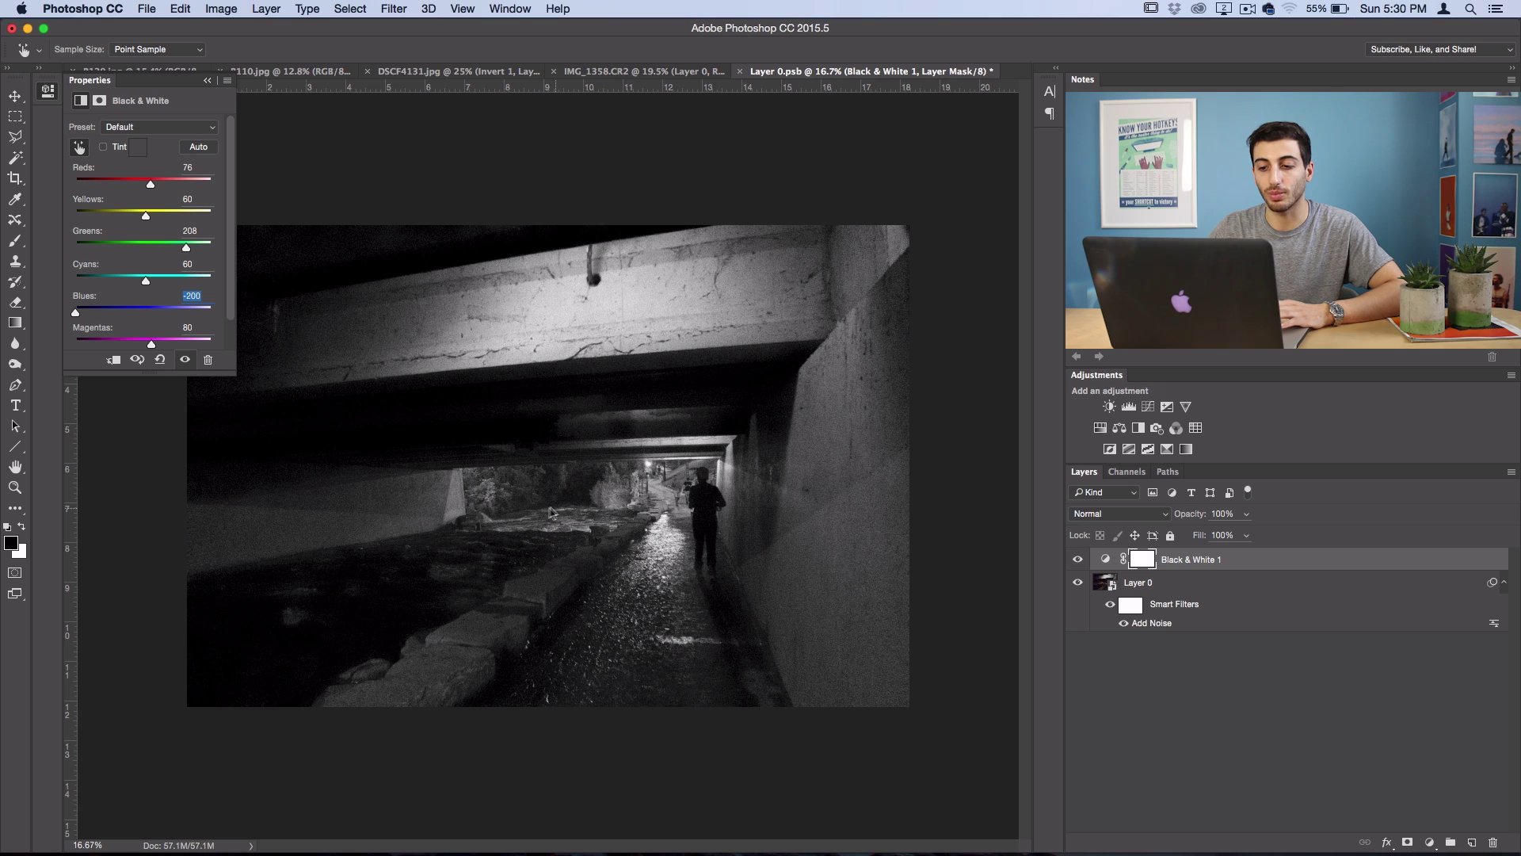
pyautogui.click(663, 547)
pyautogui.moveTo(662, 547); pyautogui.dragTo(703, 543)
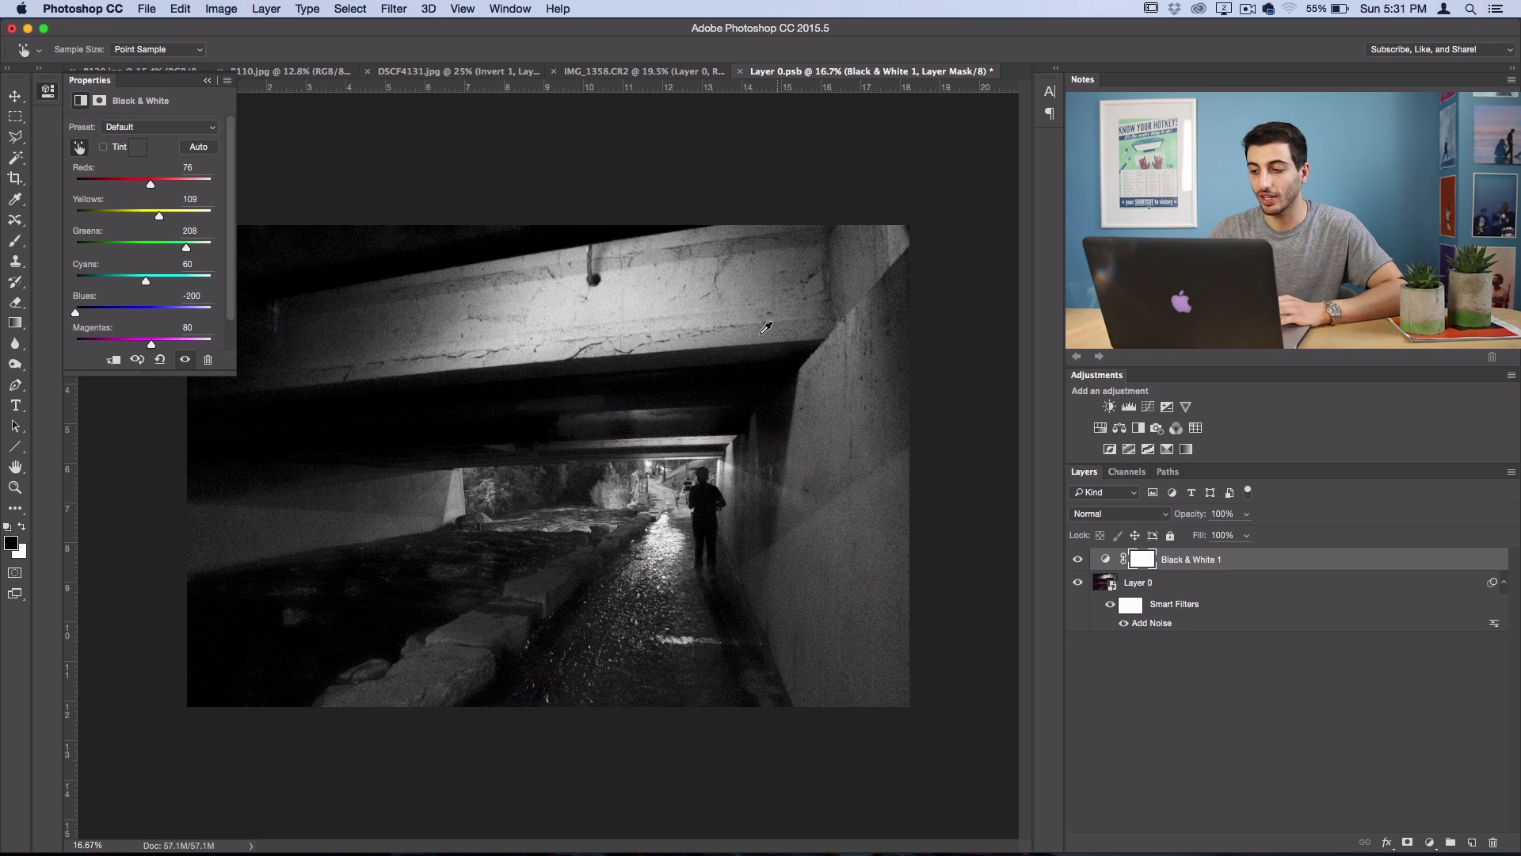
pyautogui.click(341, 531)
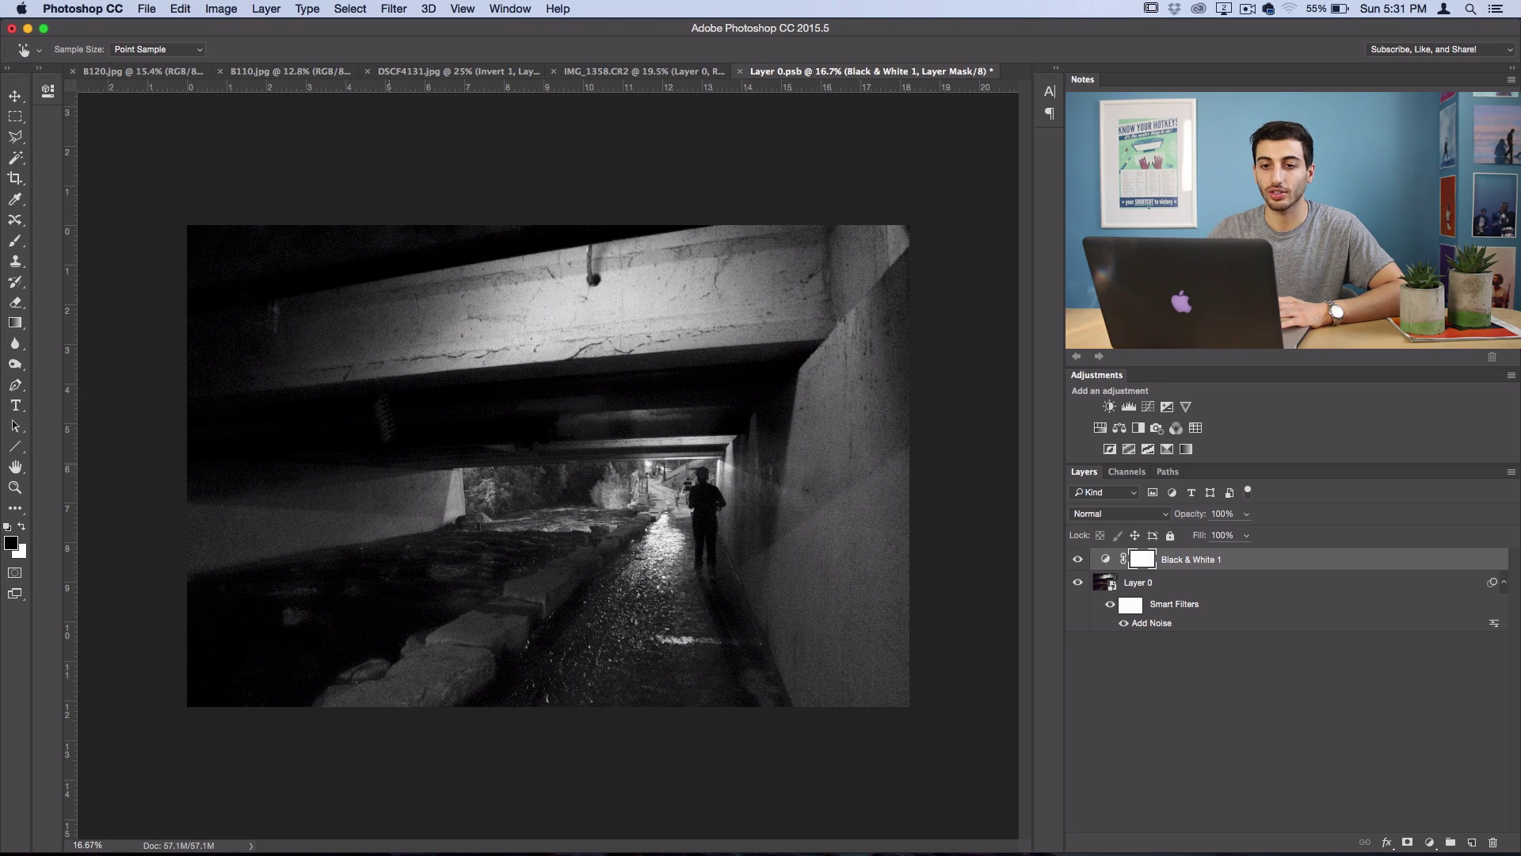
# Step: Add a Curves adjustment layer named Curves 1 above Black & White 1
pyautogui.click(266, 9)
pyautogui.moveTo(364, 212)
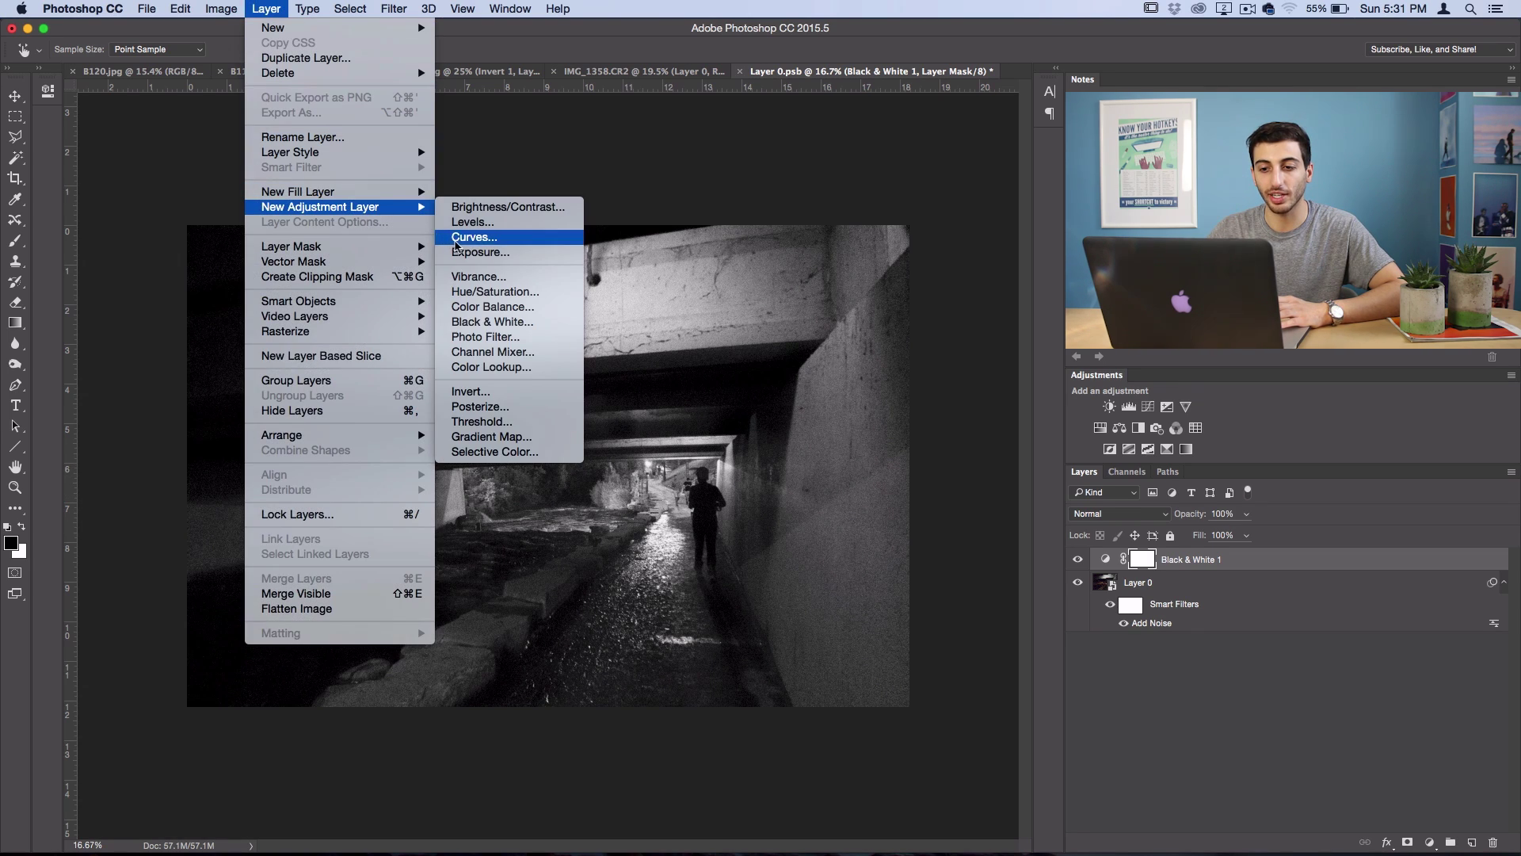
pyautogui.click(473, 222)
pyautogui.press('Return')
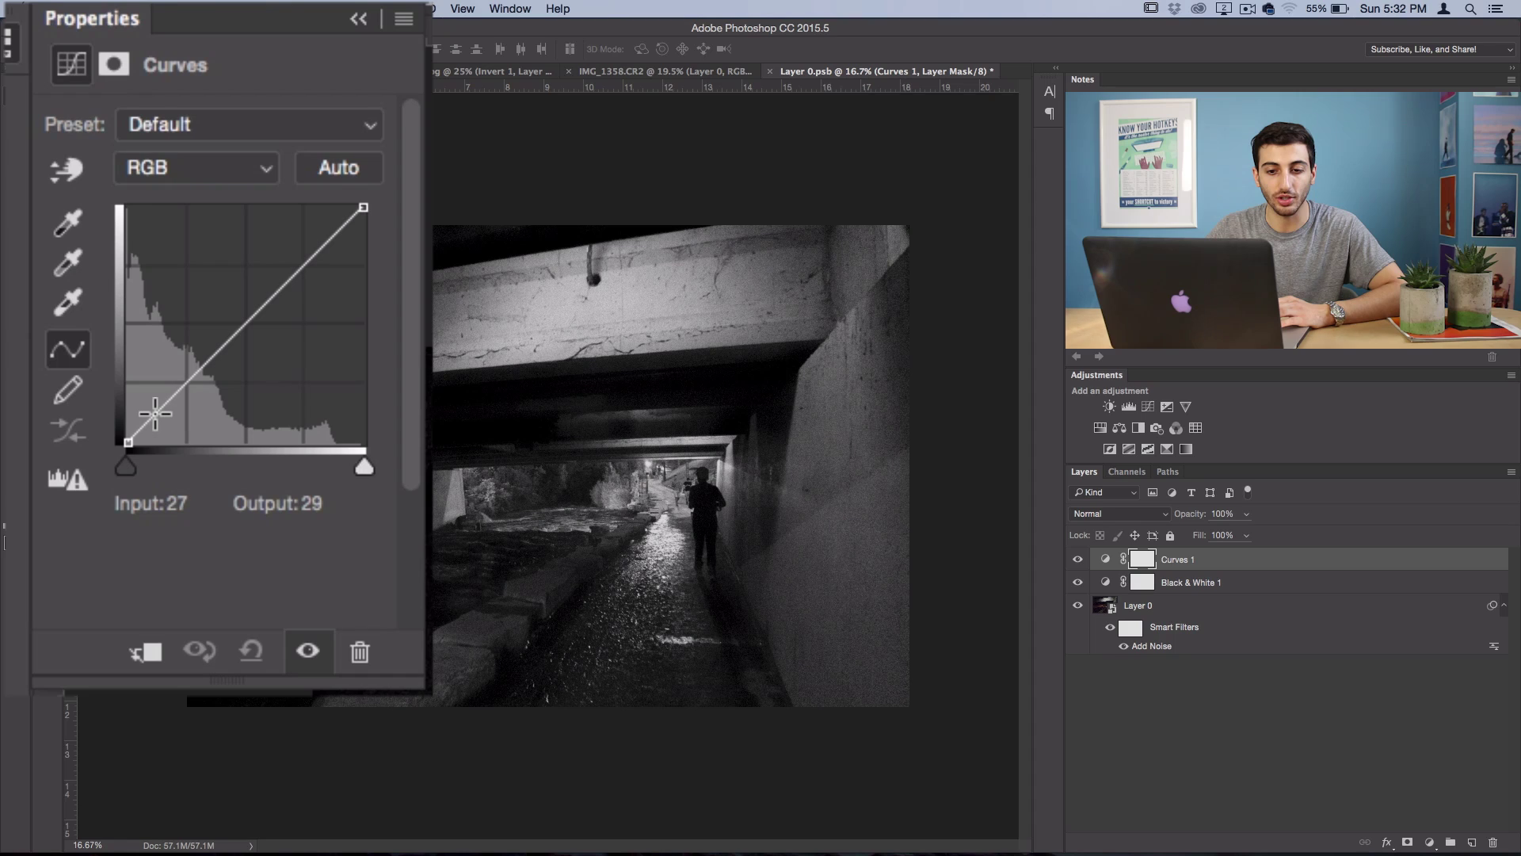
# Step: Add two shadow anchor points and lift the curve's black endpoint to output 29
pyautogui.click(155, 412)
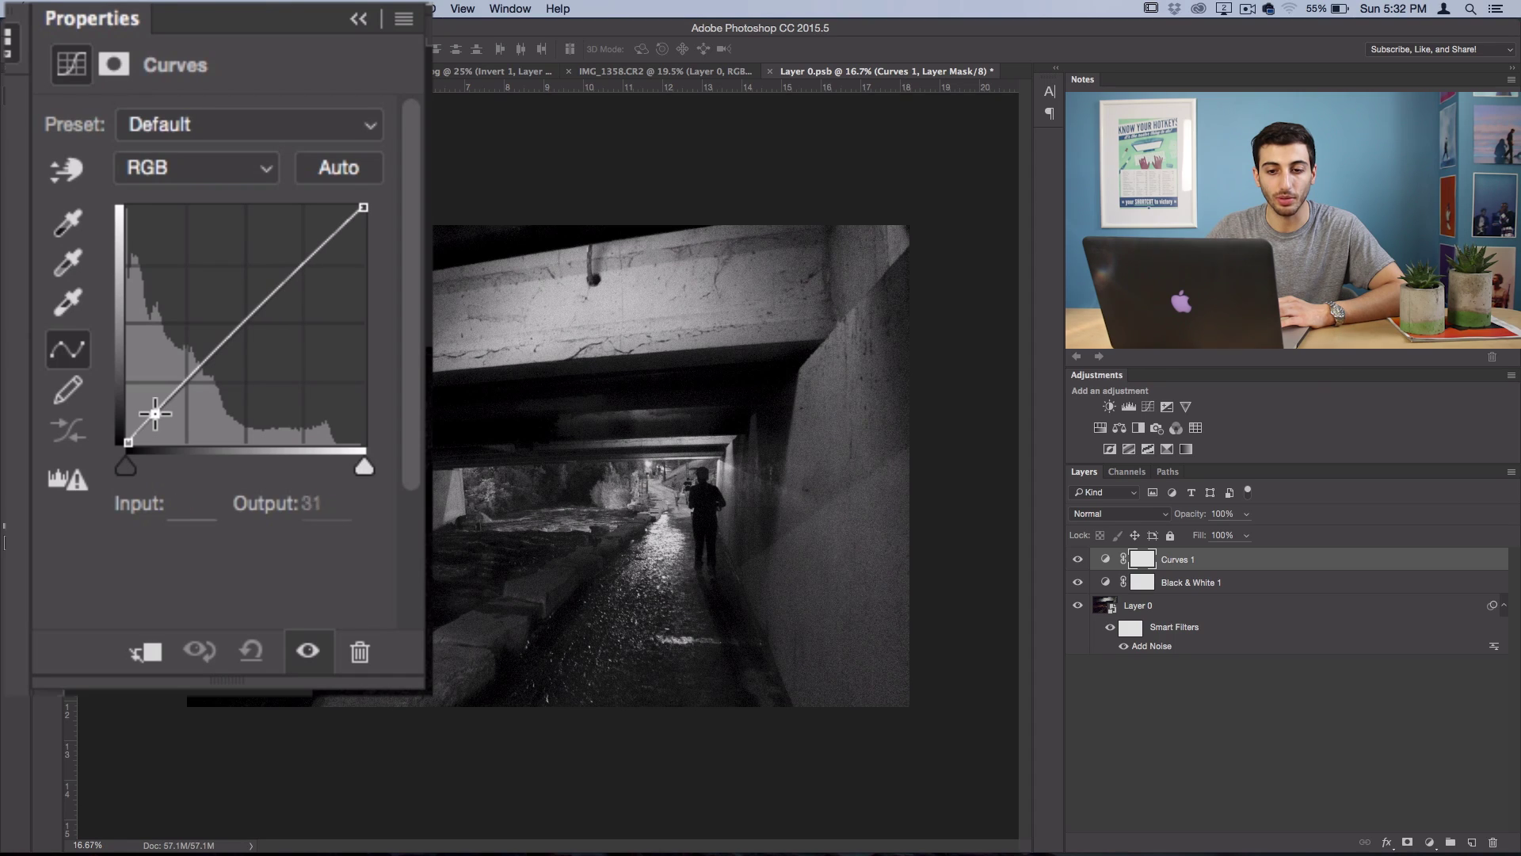
pyautogui.click(185, 383)
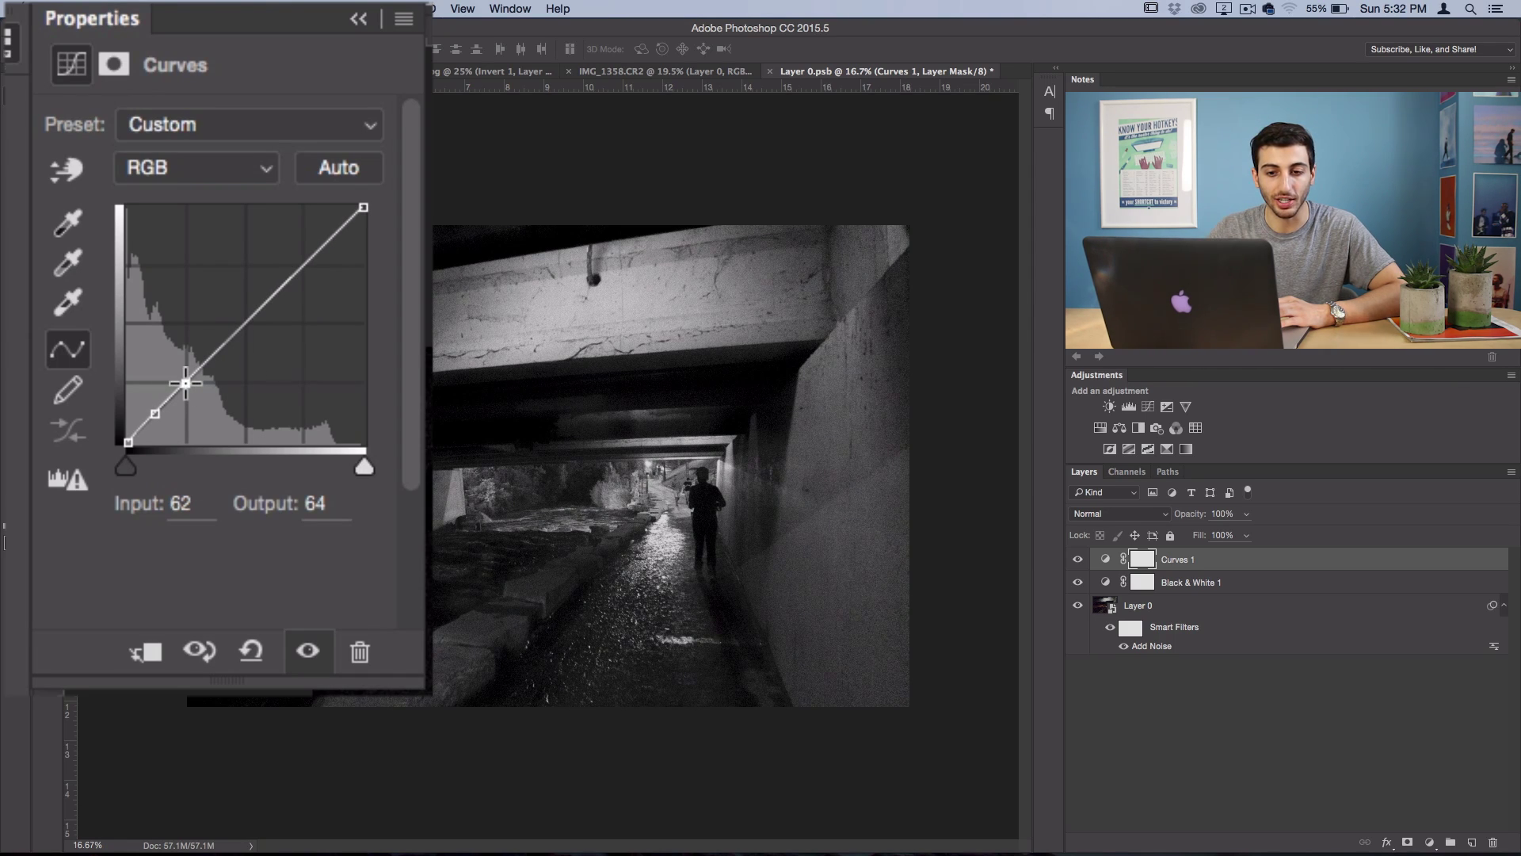
pyautogui.click(128, 441)
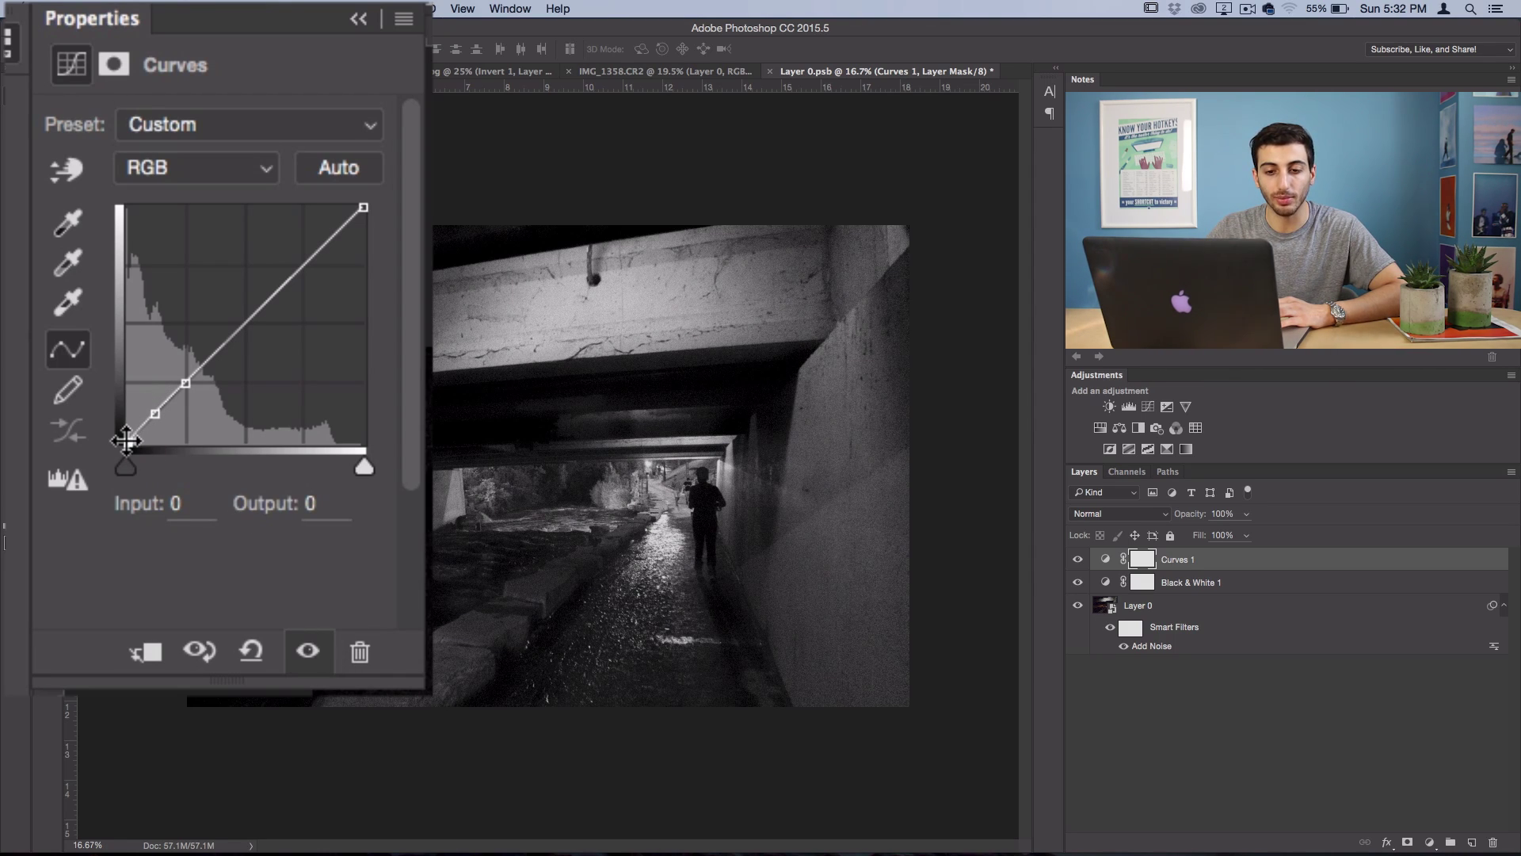
pyautogui.moveTo(127, 441); pyautogui.dragTo(113, 414)
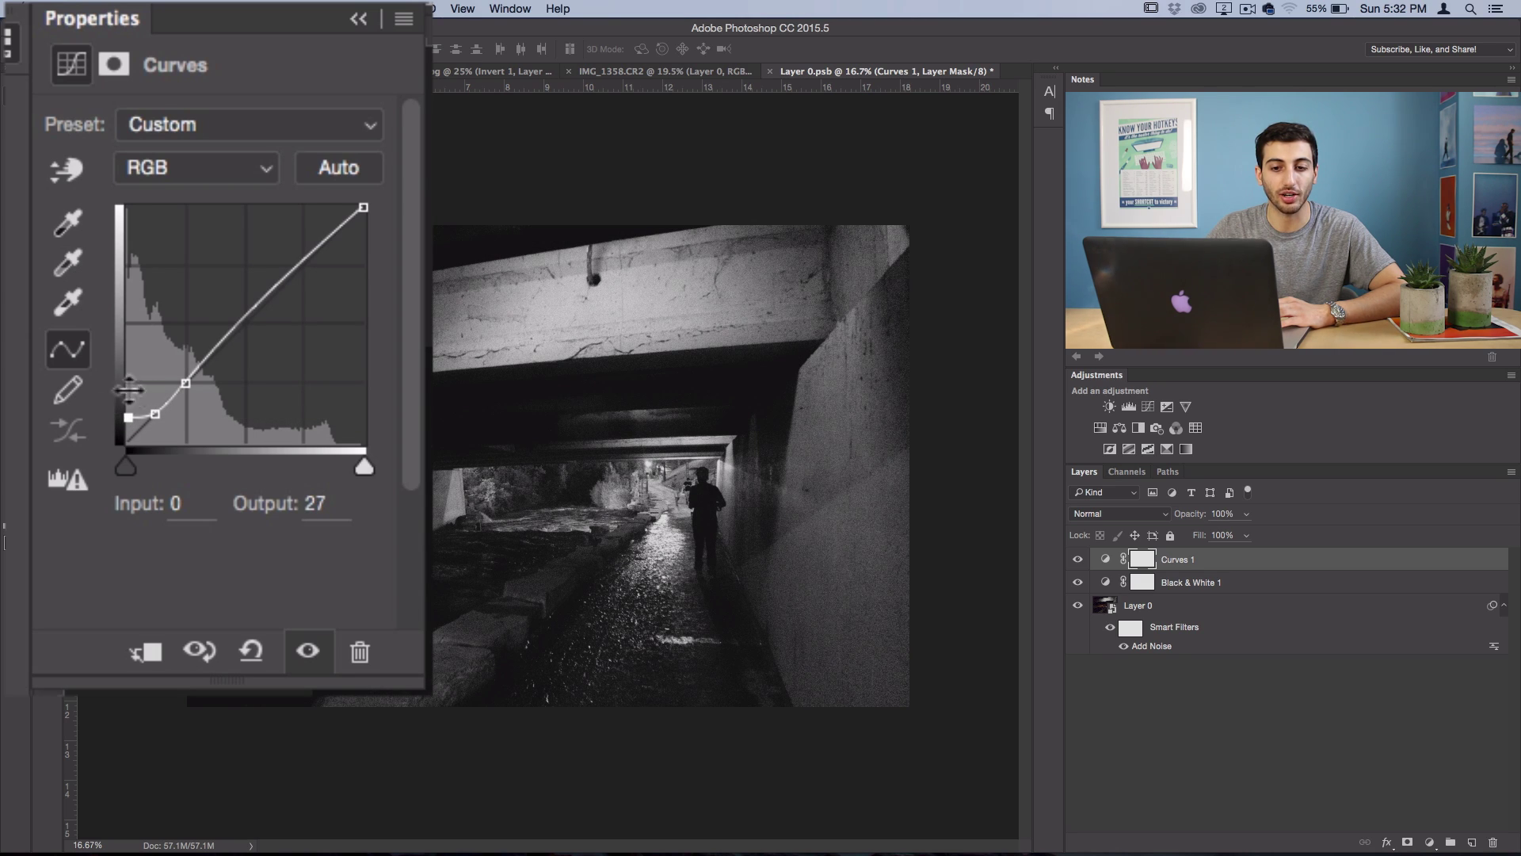
pyautogui.moveTo(128, 418); pyautogui.dragTo(135, 415)
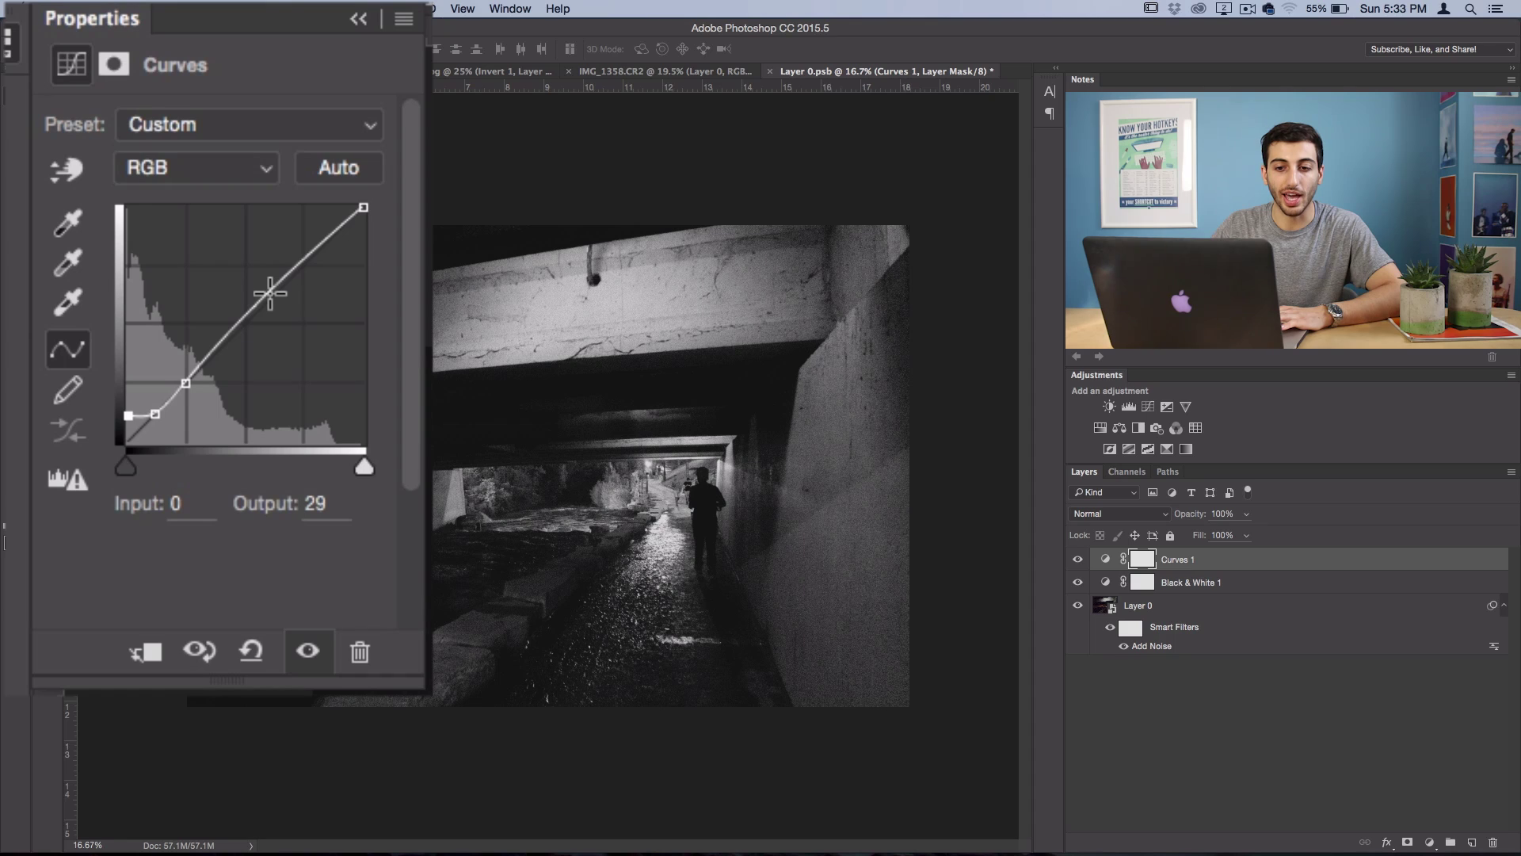
# Step: Raise an upper-midtone point to 142/174 and adjust the lower point into an S-curve
pyautogui.moveTo(270, 293)
pyautogui.mouseDown()
pyautogui.moveTo(264, 275)
pyautogui.moveTo(264, 294)
pyautogui.moveTo(250, 282)
pyautogui.moveTo(262, 292)
pyautogui.mouseUp()
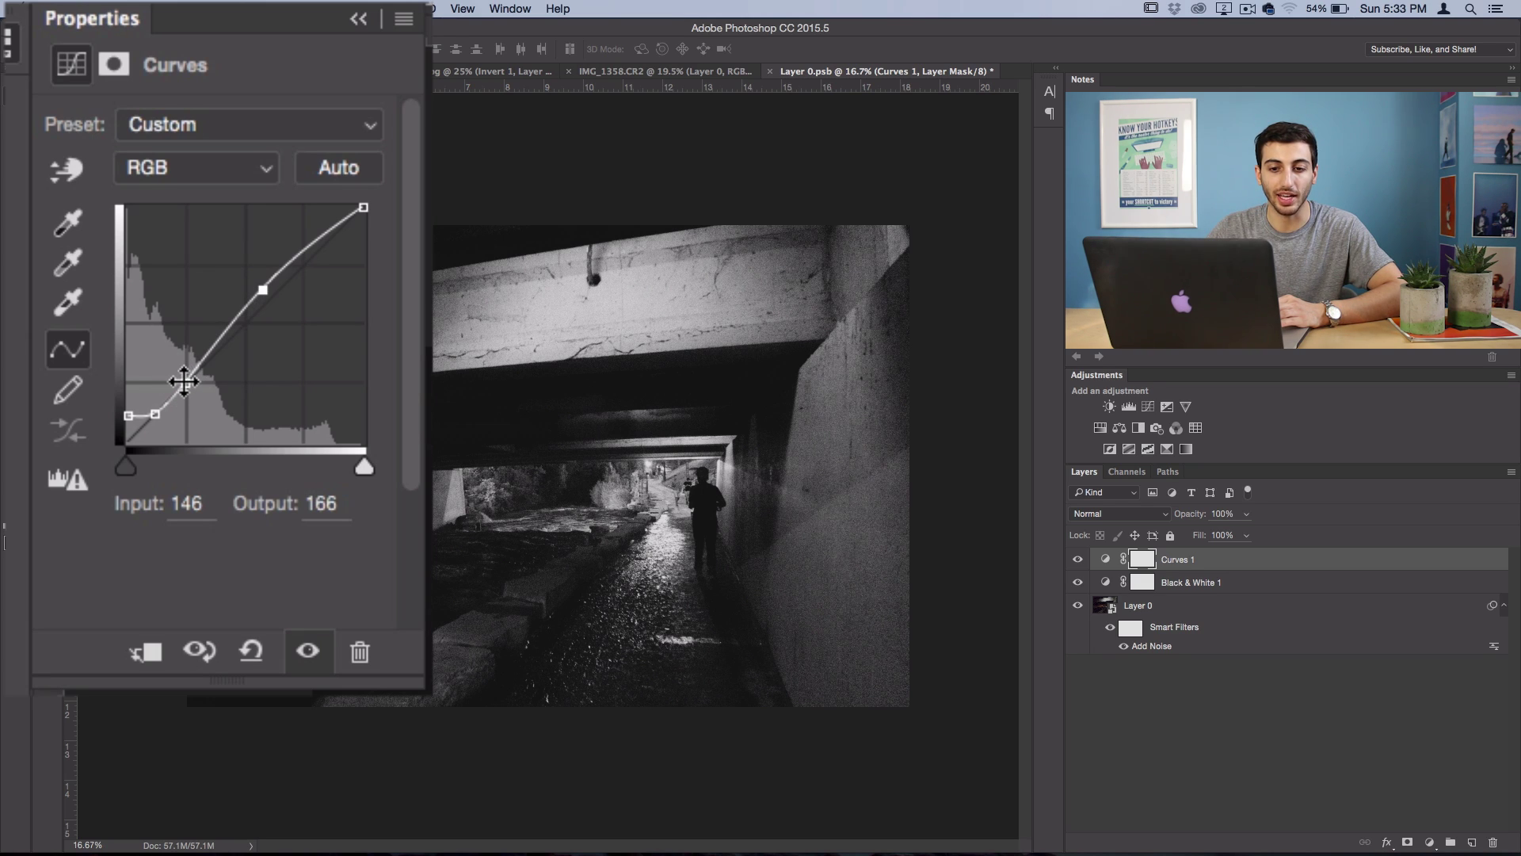
pyautogui.moveTo(184, 381)
pyautogui.mouseDown()
pyautogui.moveTo(191, 393)
pyautogui.moveTo(183, 381)
pyautogui.mouseUp()
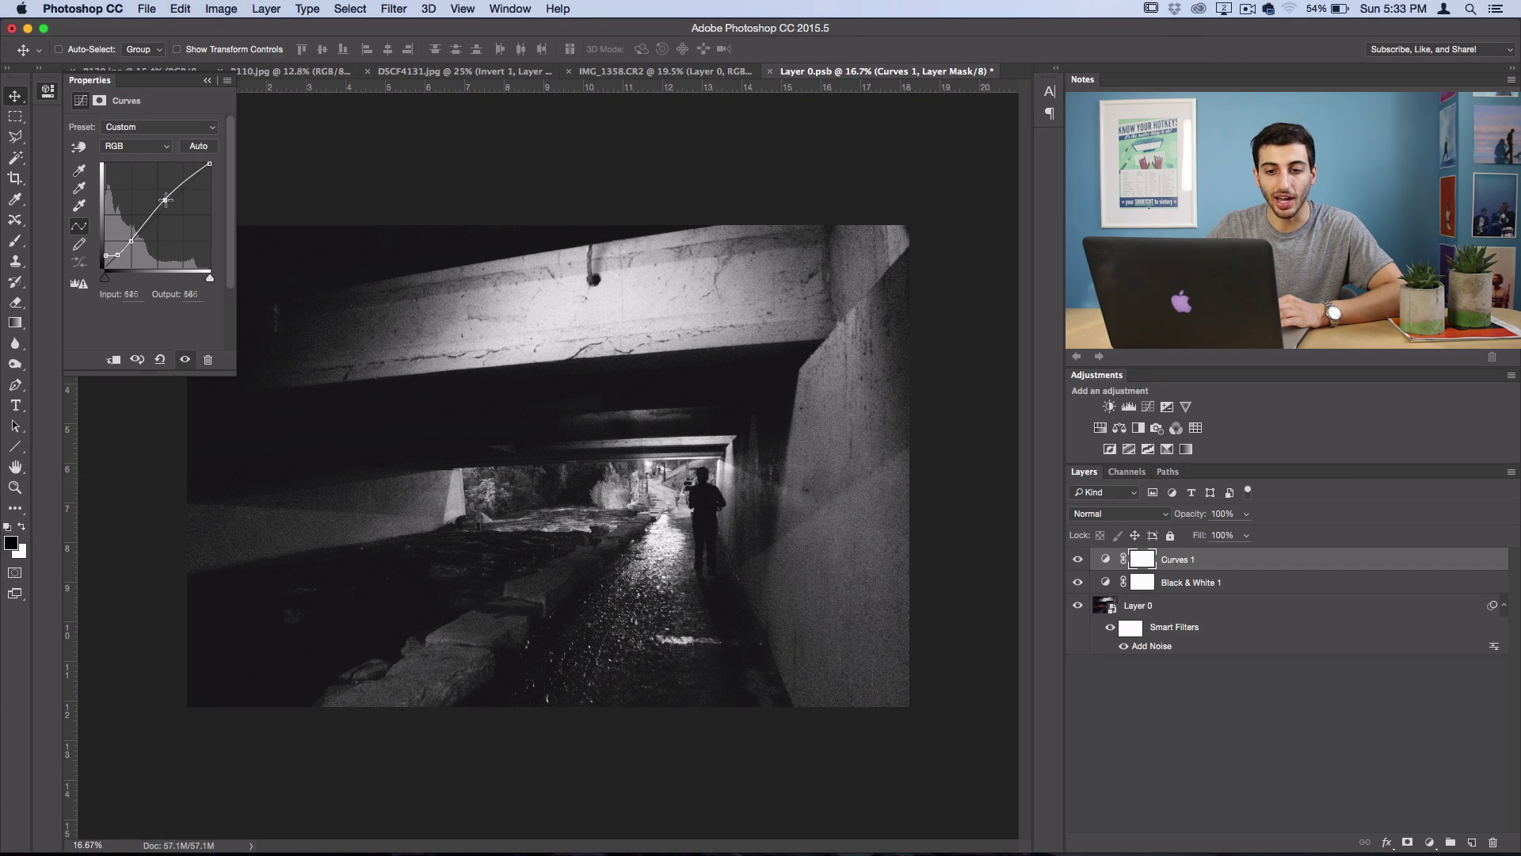
pyautogui.moveTo(166, 199); pyautogui.dragTo(164, 196)
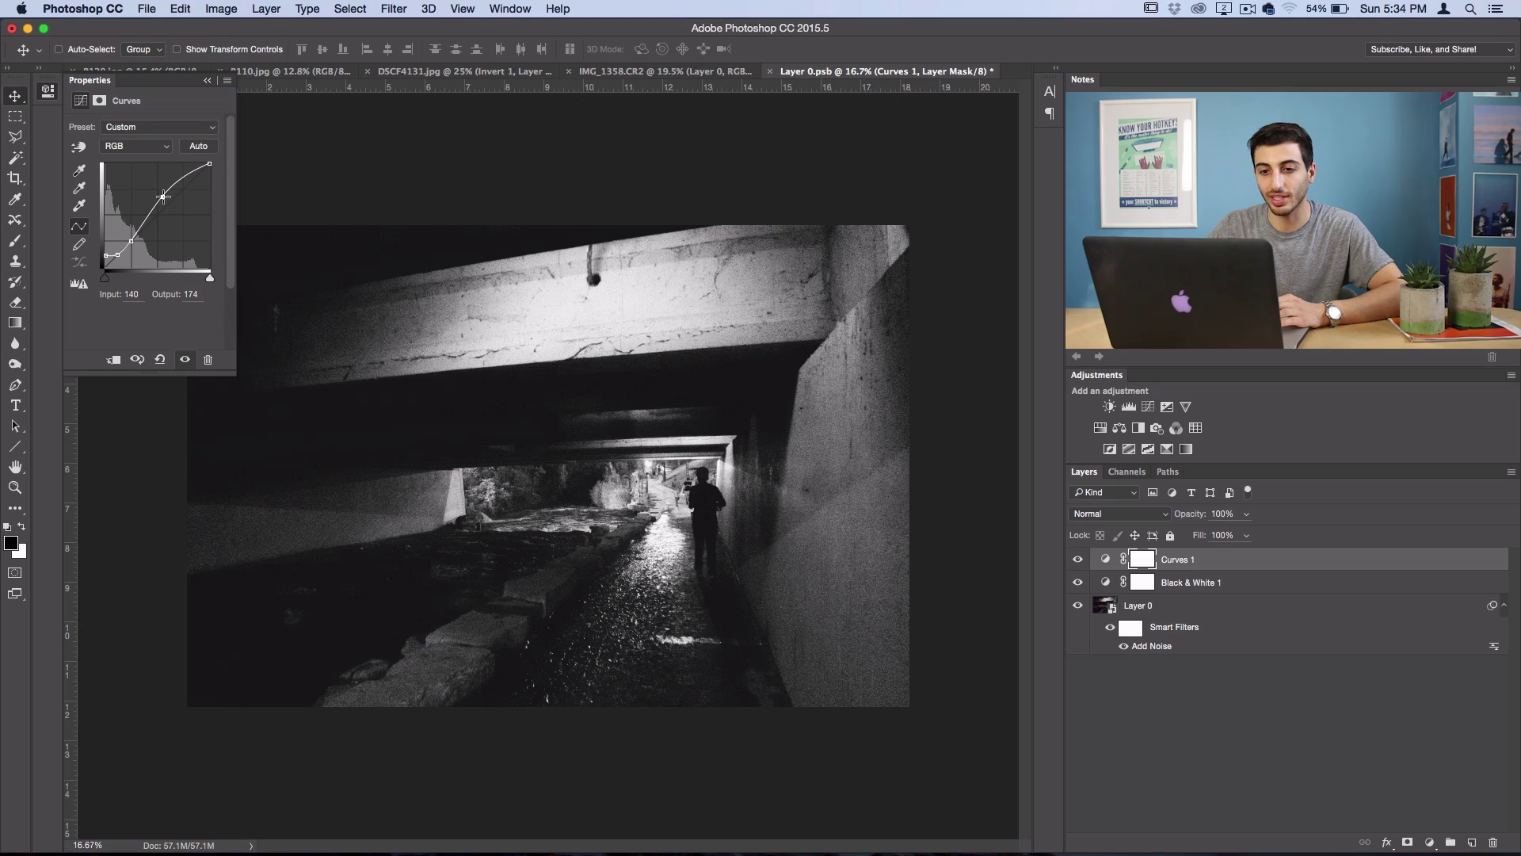
# Step: Collapse the Curves Properties panel to reveal the finished tunnel photo
pyautogui.click(209, 80)
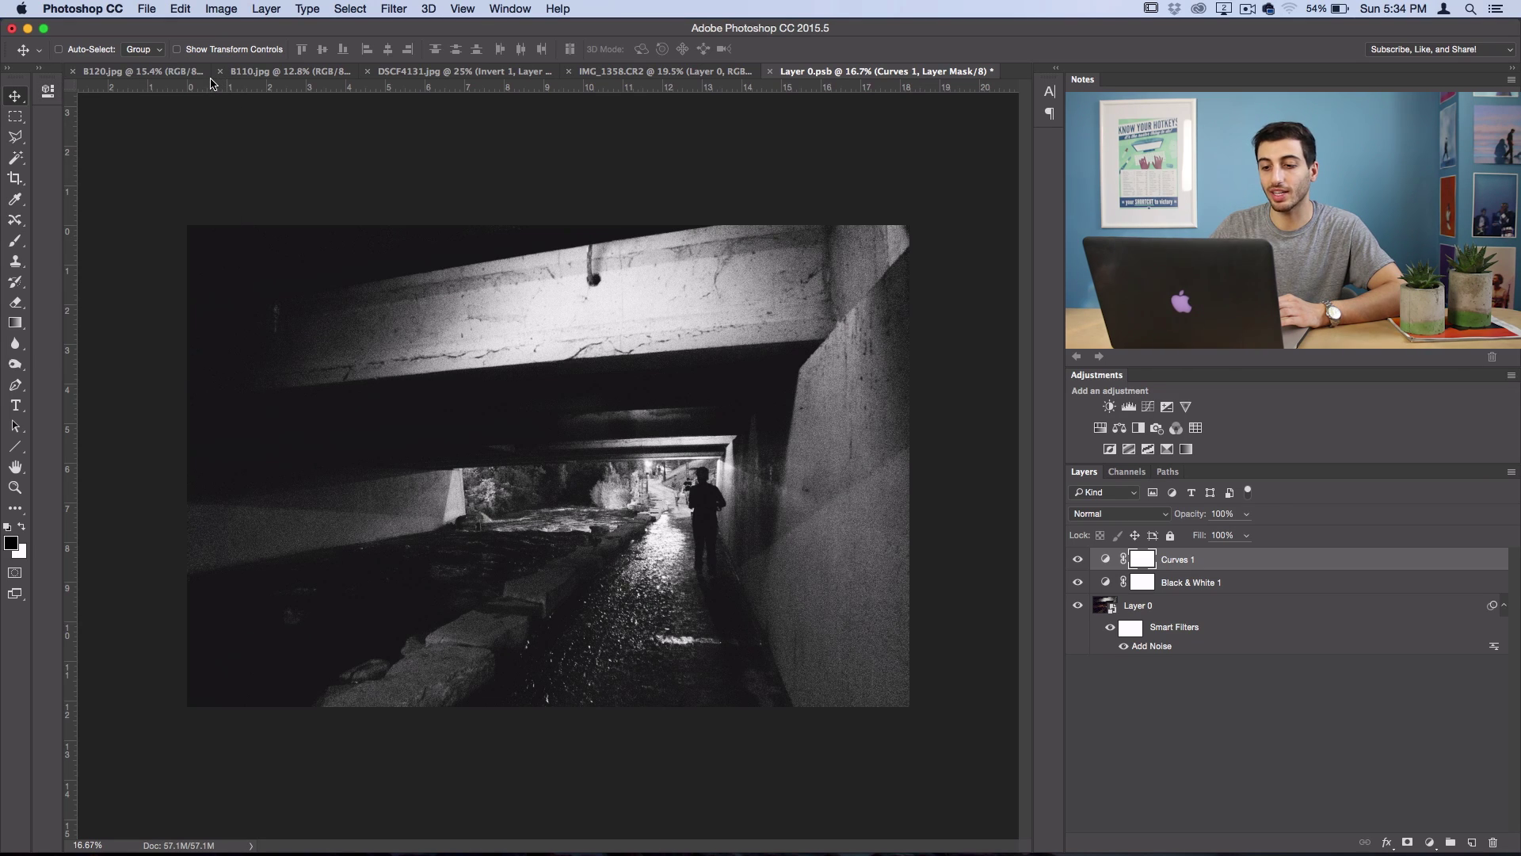